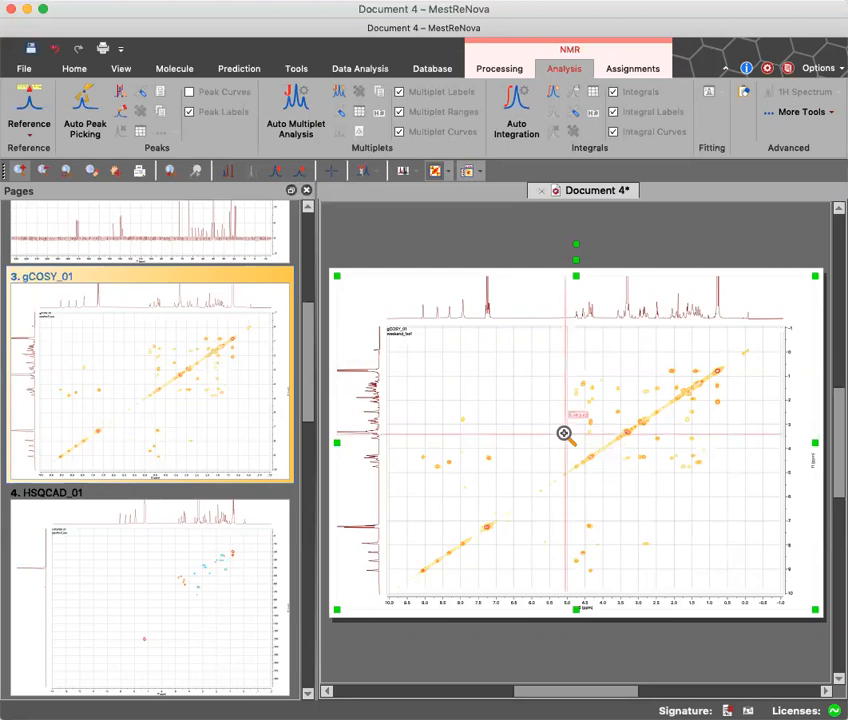
- Try zooming in on the gCOSY_01 spectrum and raising its contour intensity, and restore the full spectrum view
{"action": "left_click", "coordinate": [564, 433]}
{"action": "scroll", "coordinate": [564, 433], "scroll_direction": "up", "scroll_amount": 2}
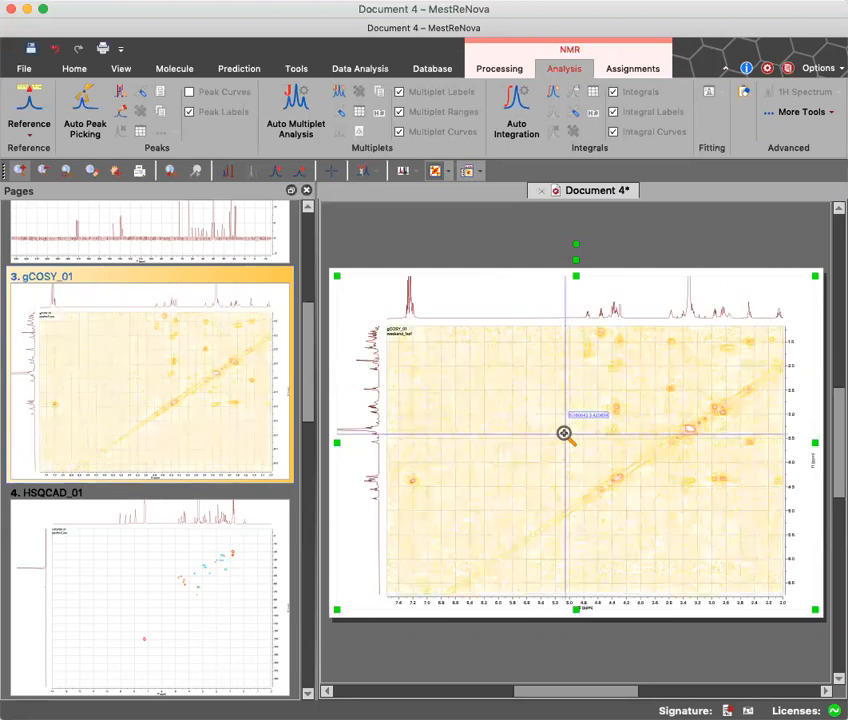
{"action": "scroll", "coordinate": [564, 433], "scroll_direction": "up", "scroll_amount": 2}
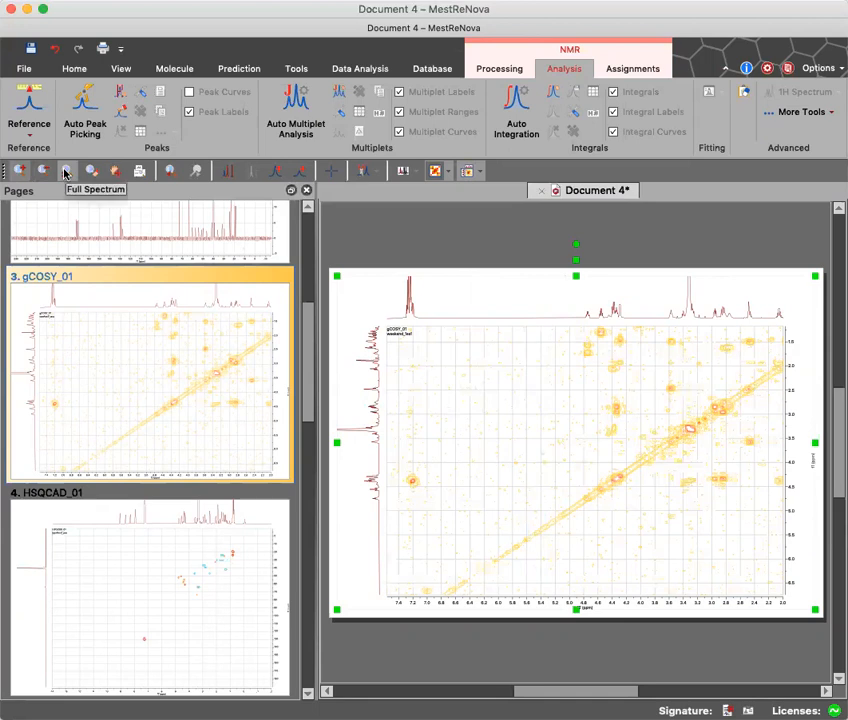
{"action": "left_click", "coordinate": [64, 172]}
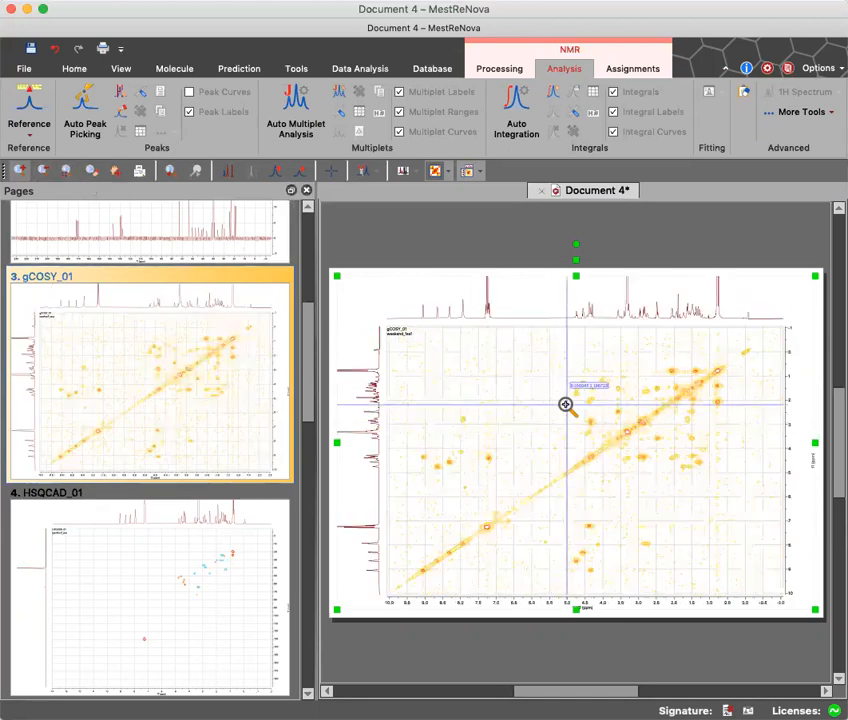
- Adjust the gCOSY_01 contour intensity until the background noise is suppressed, and fine-tune the intensity of its traces
{"action": "scroll", "coordinate": [585, 403], "scroll_direction": "up", "scroll_amount": 1}
{"action": "scroll", "coordinate": [585, 403], "scroll_direction": "down", "scroll_amount": 2}
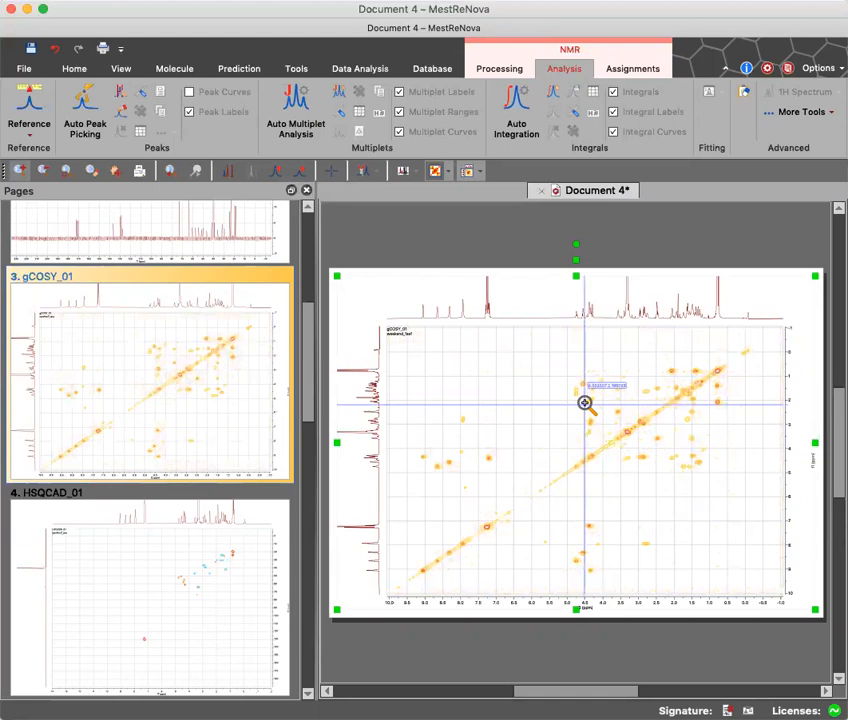
{"action": "scroll", "coordinate": [590, 410], "scroll_direction": "up", "scroll_amount": 1}
{"action": "scroll", "coordinate": [590, 410], "scroll_direction": "down", "scroll_amount": 1}
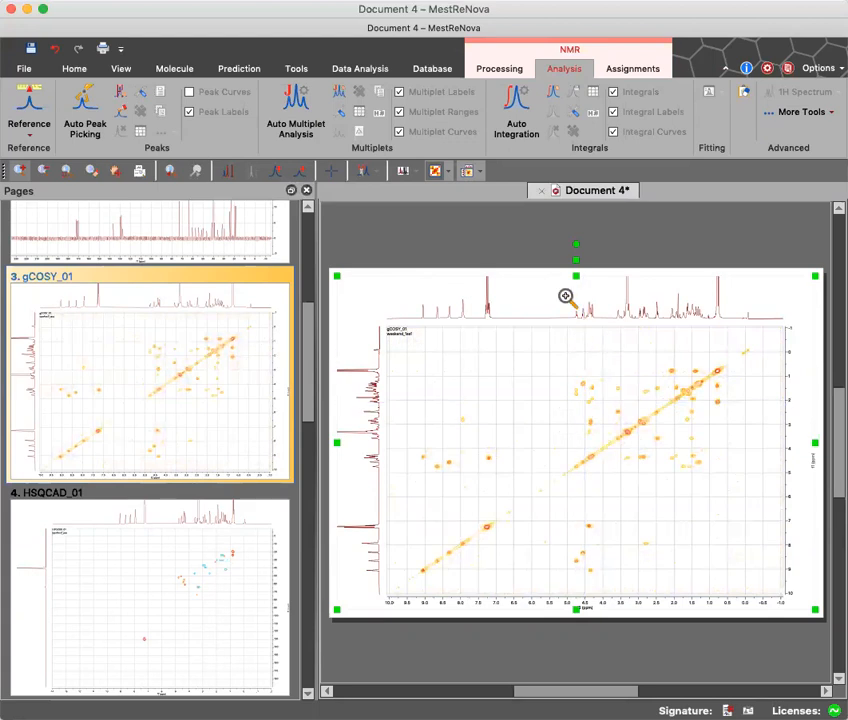
{"action": "scroll", "coordinate": [566, 296], "scroll_direction": "down", "scroll_amount": 1}
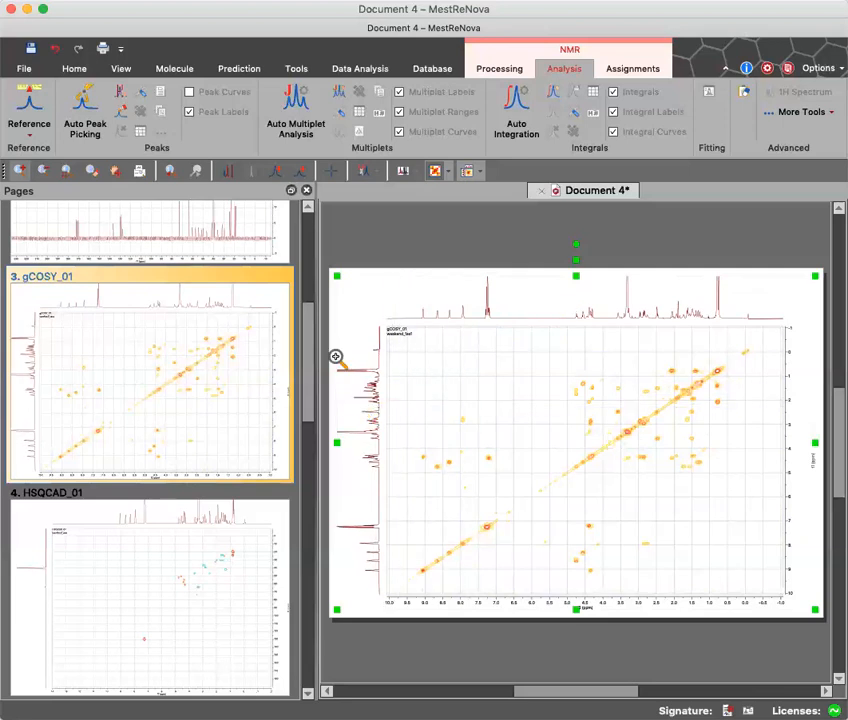
{"action": "scroll", "coordinate": [190, 250], "scroll_direction": "down", "scroll_amount": 1}
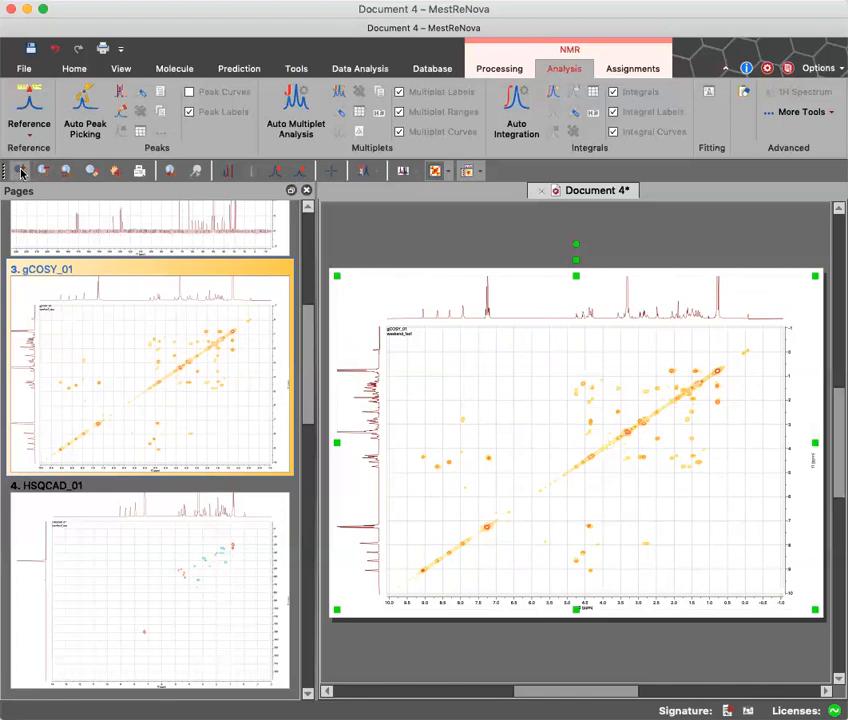
{"action": "scroll", "coordinate": [25, 218], "scroll_direction": "down", "scroll_amount": 1}
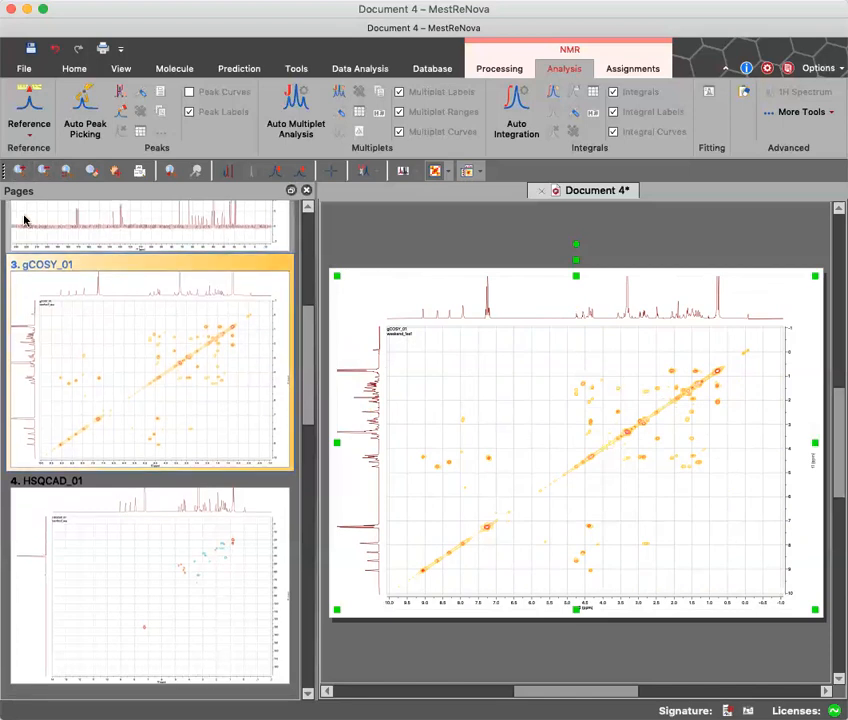
- Inspect the cross peaks between about 0.5 and 5 ppm in the gCOSY_01 spectrum, and return to the full spectrum
{"action": "left_click", "coordinate": [20, 174]}
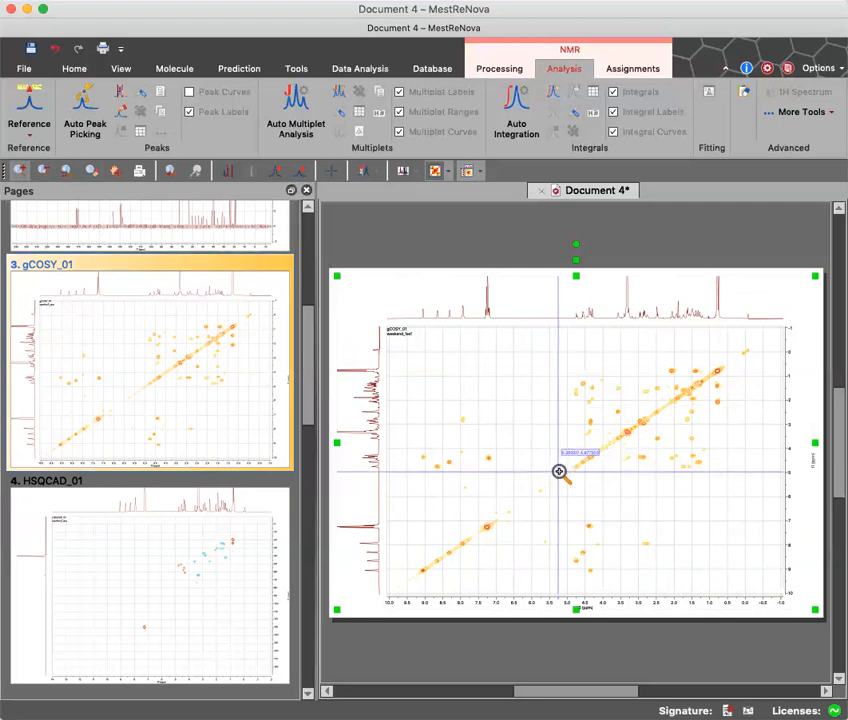
{"action": "left_click_drag", "start_coordinate": [566, 472], "coordinate": [725, 365]}
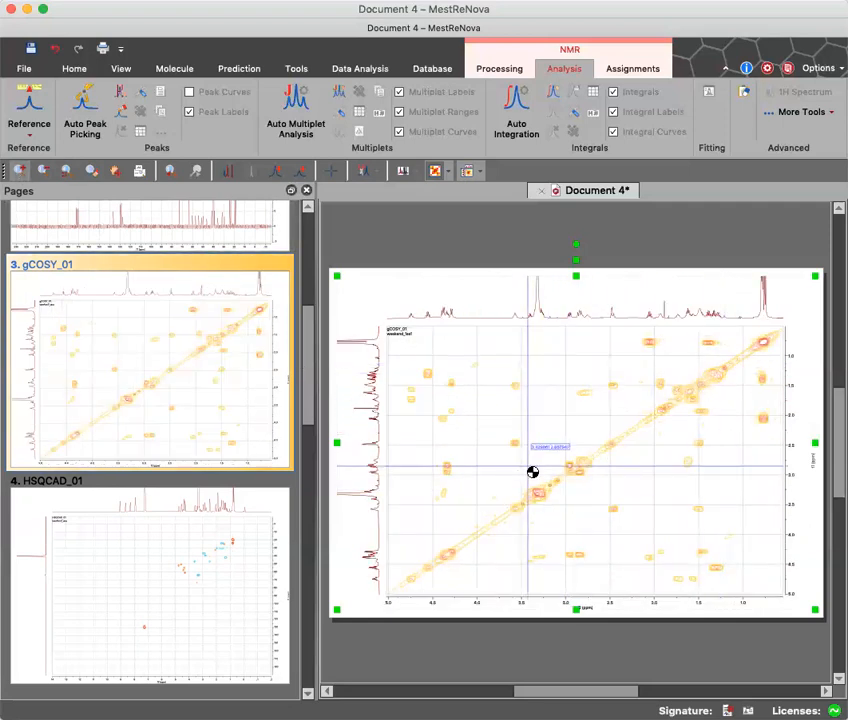
{"action": "scroll", "coordinate": [527, 465], "scroll_direction": "down", "scroll_amount": 2}
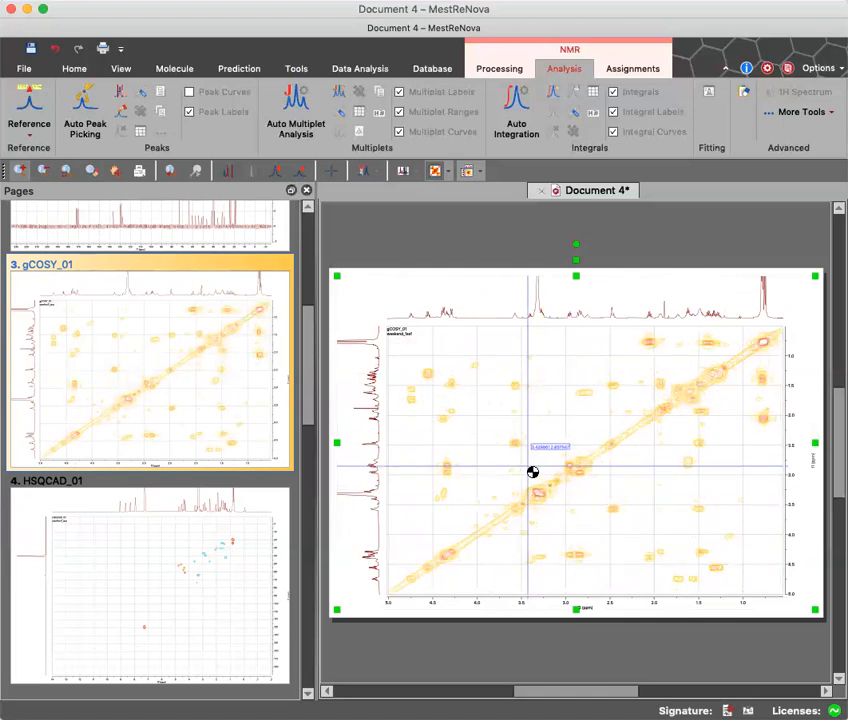
{"action": "left_click", "coordinate": [67, 175]}
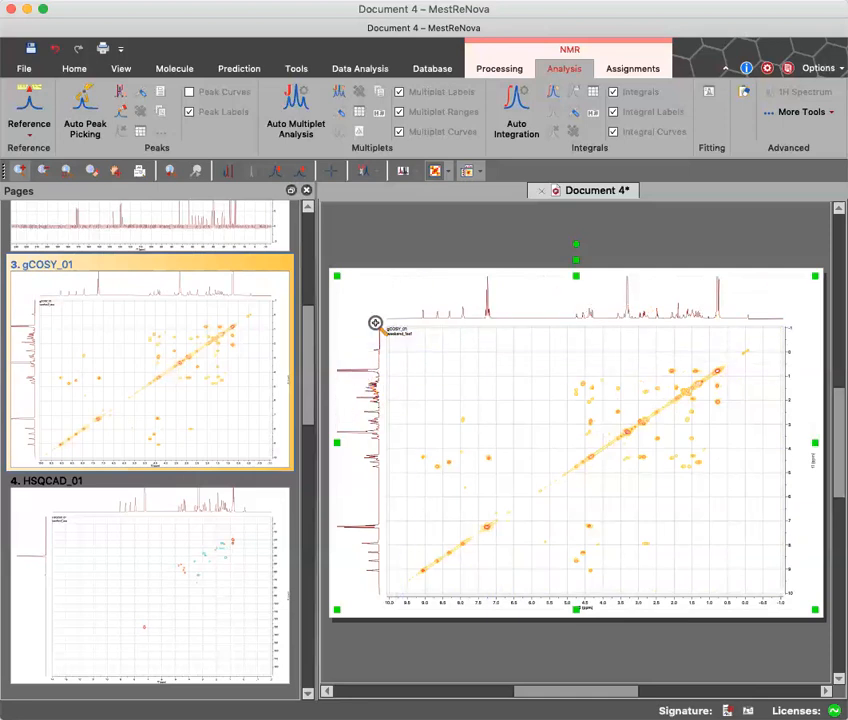
- Hide the horizontal and vertical traces of the gCOSY_01 spectrum and show them again
{"action": "left_click", "coordinate": [480, 173]}
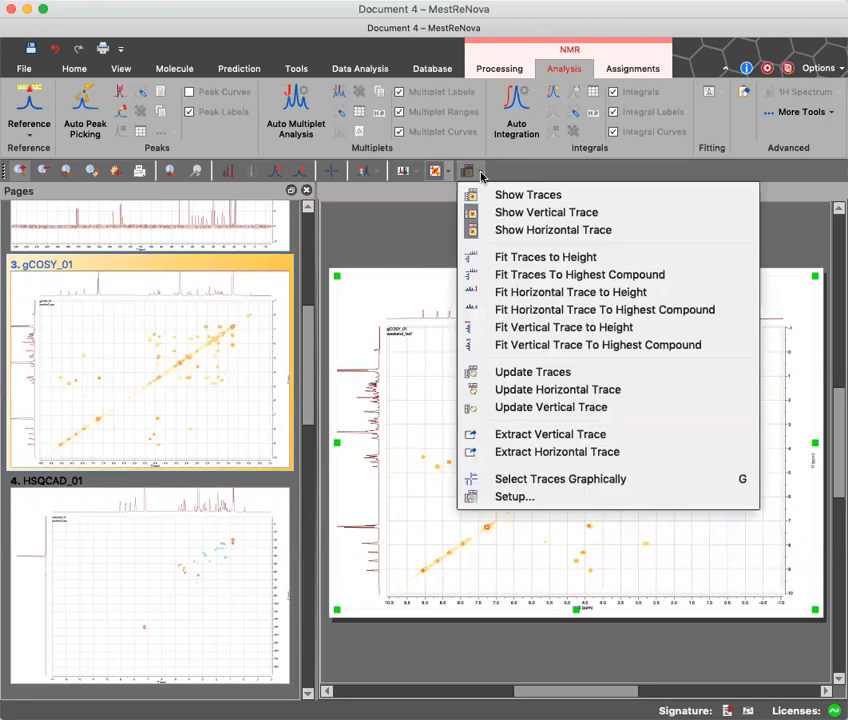
{"action": "left_click", "coordinate": [490, 194]}
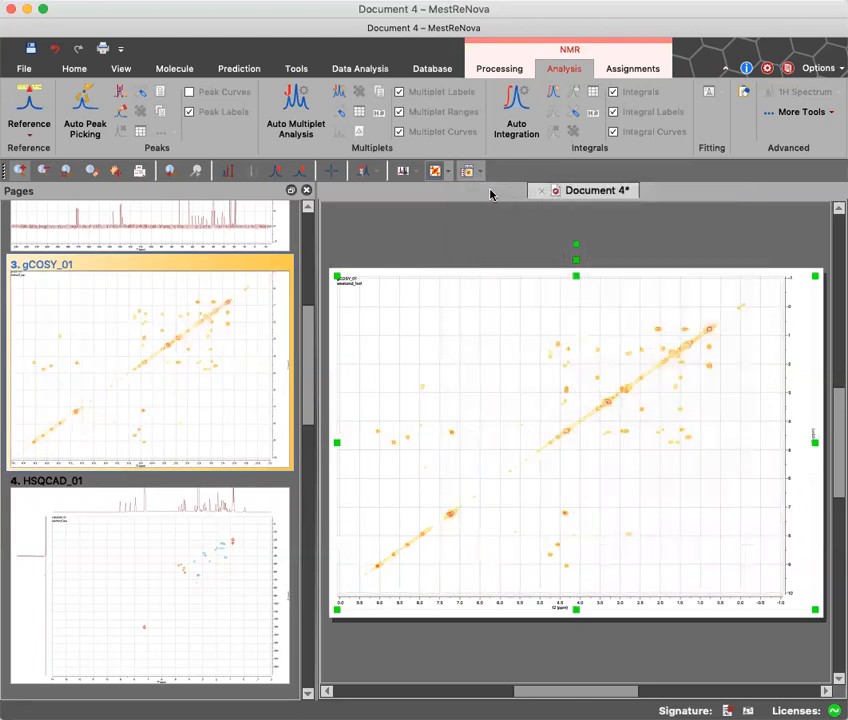
{"action": "left_click", "coordinate": [484, 175]}
{"action": "left_click", "coordinate": [495, 193]}
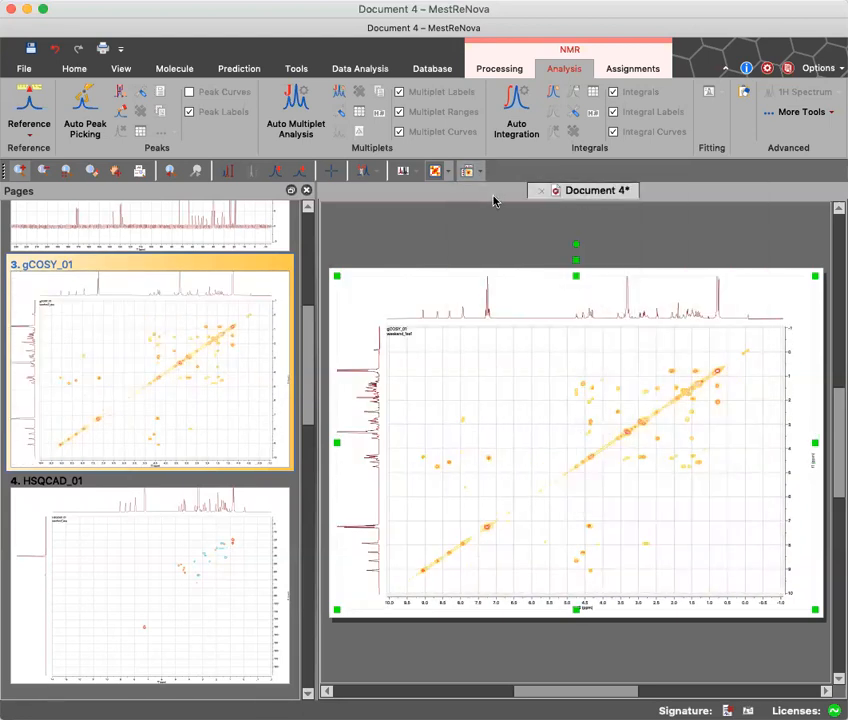
- Fit the gCOSY_01 traces to height
{"action": "left_click", "coordinate": [482, 174]}
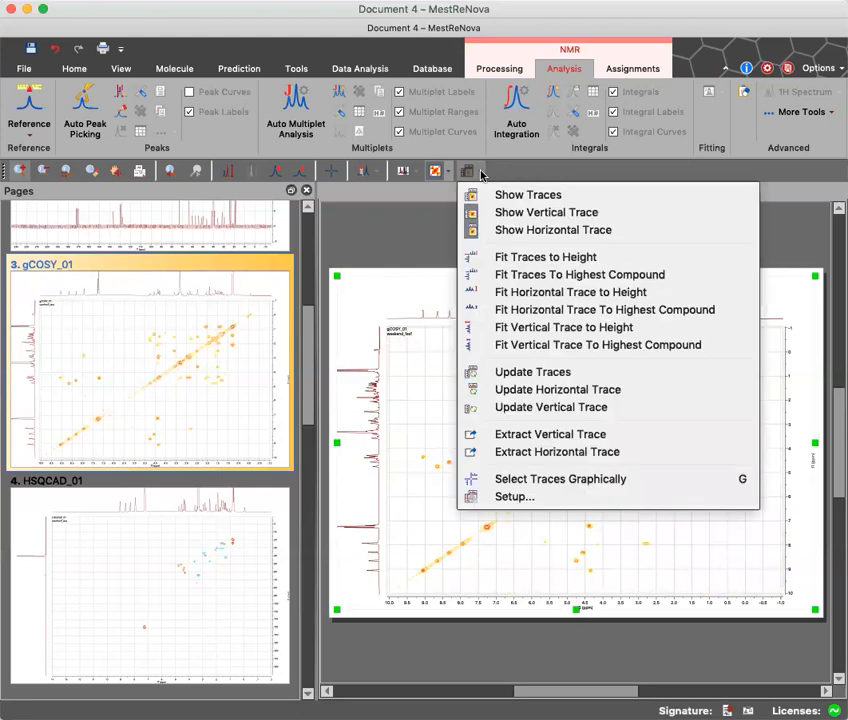
{"action": "left_click", "coordinate": [545, 258]}
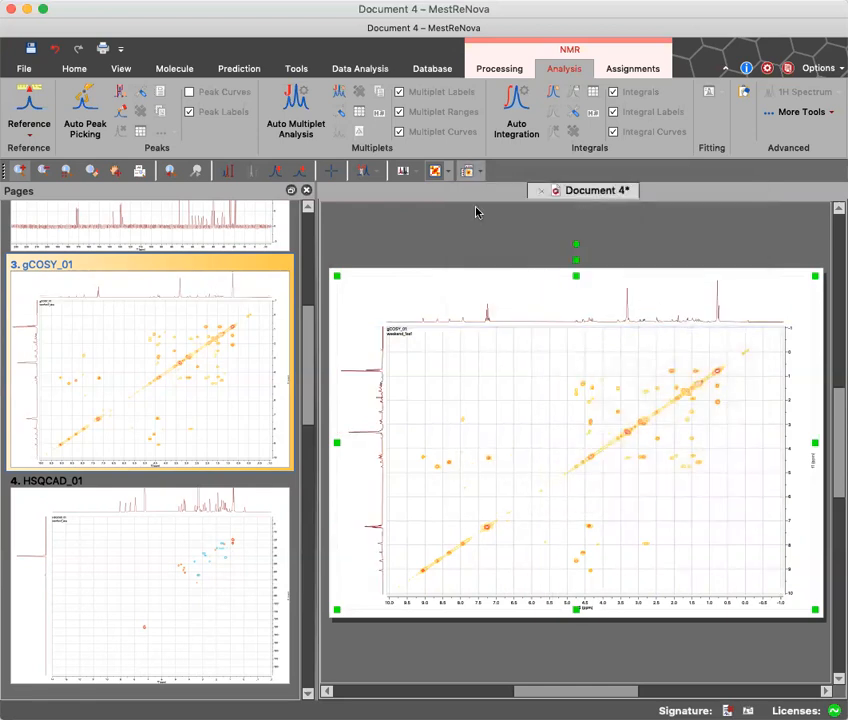
- Select gCOSY_01 traces graphically at the cross peak near 7.2/4.4 ppm and at the diagonal peak near 4.3 ppm
{"action": "left_click", "coordinate": [481, 174]}
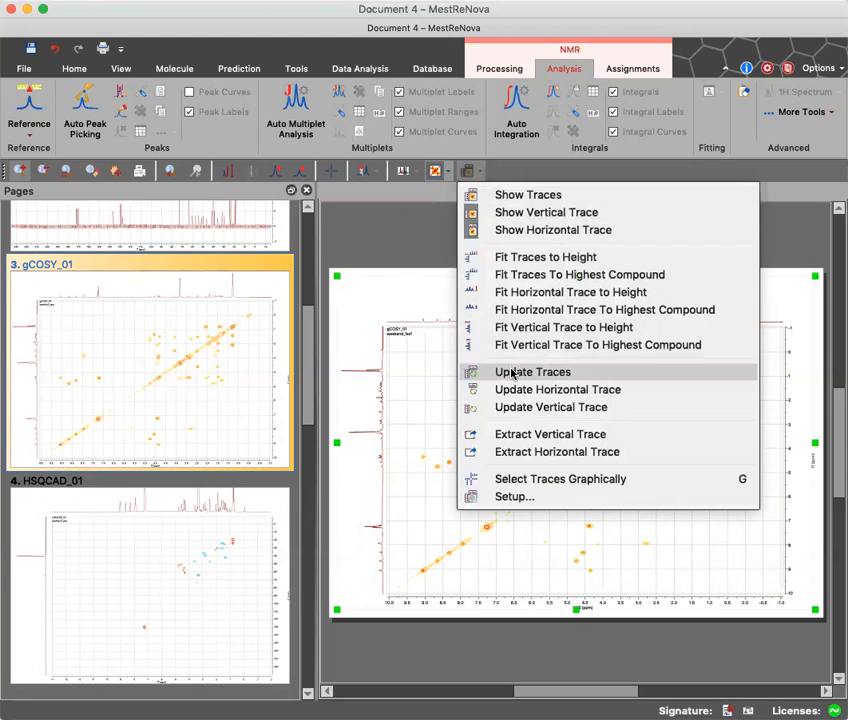
{"action": "left_click", "coordinate": [519, 480]}
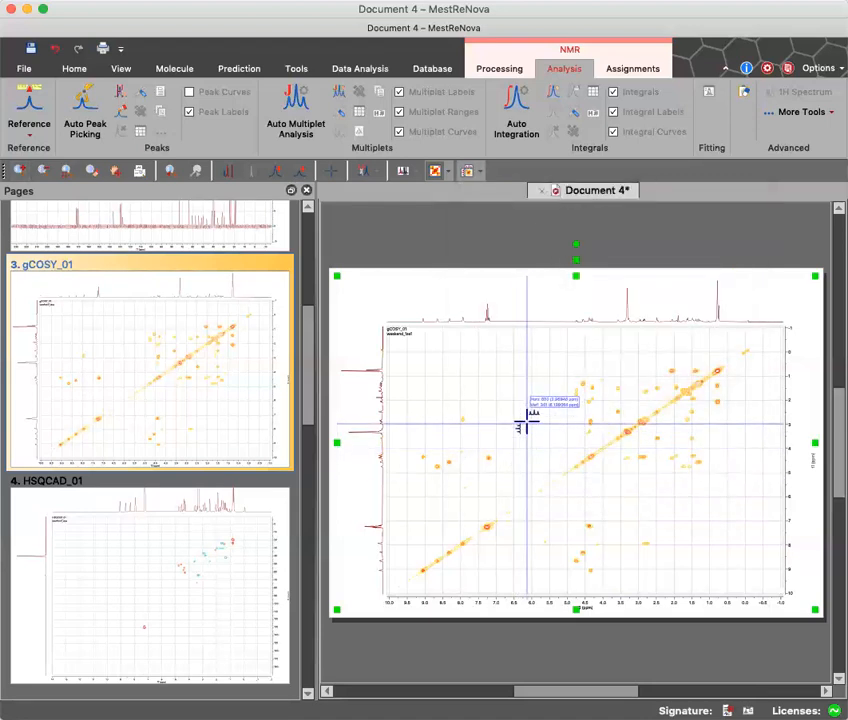
{"action": "left_click", "coordinate": [490, 459]}
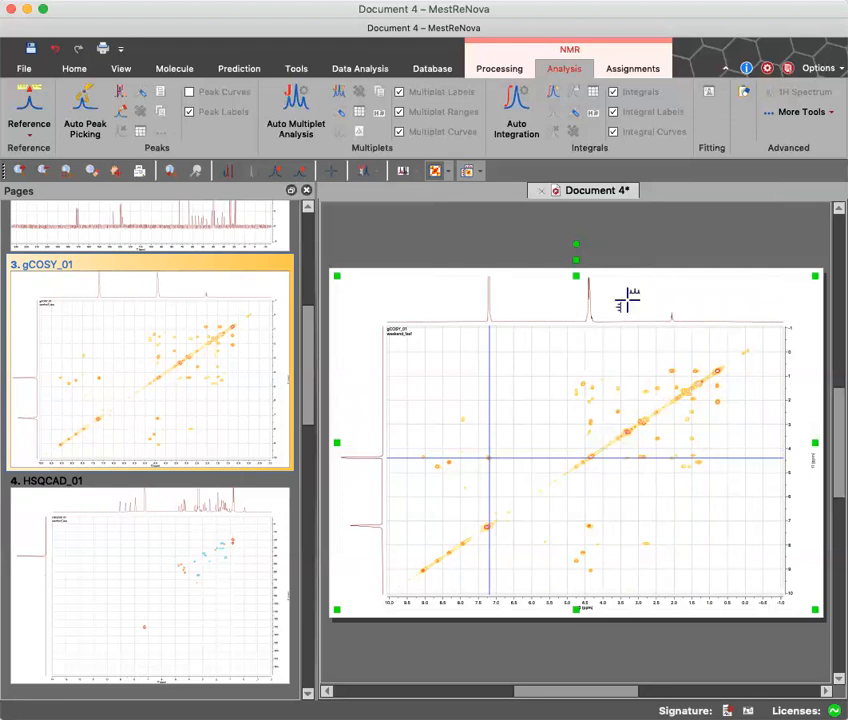
{"action": "left_click", "coordinate": [590, 458]}
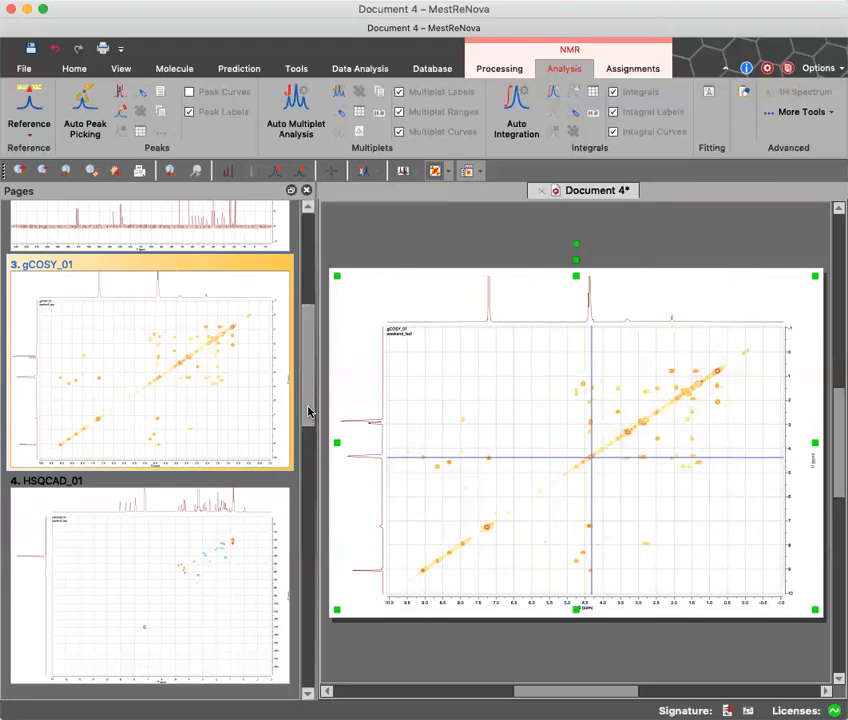
- Display the HSQCAD_01 spectrum and switch from trace selection to the zoom tool
{"action": "left_click_drag", "start_coordinate": [310, 410], "coordinate": [303, 445]}
{"action": "left_click", "coordinate": [238, 441]}
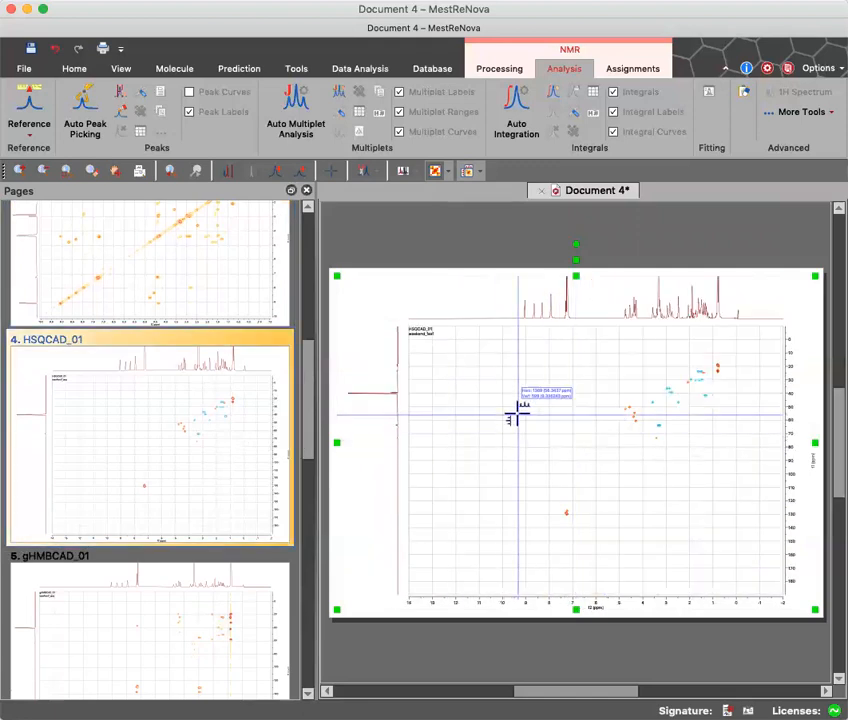
{"action": "left_click", "coordinate": [17, 172]}
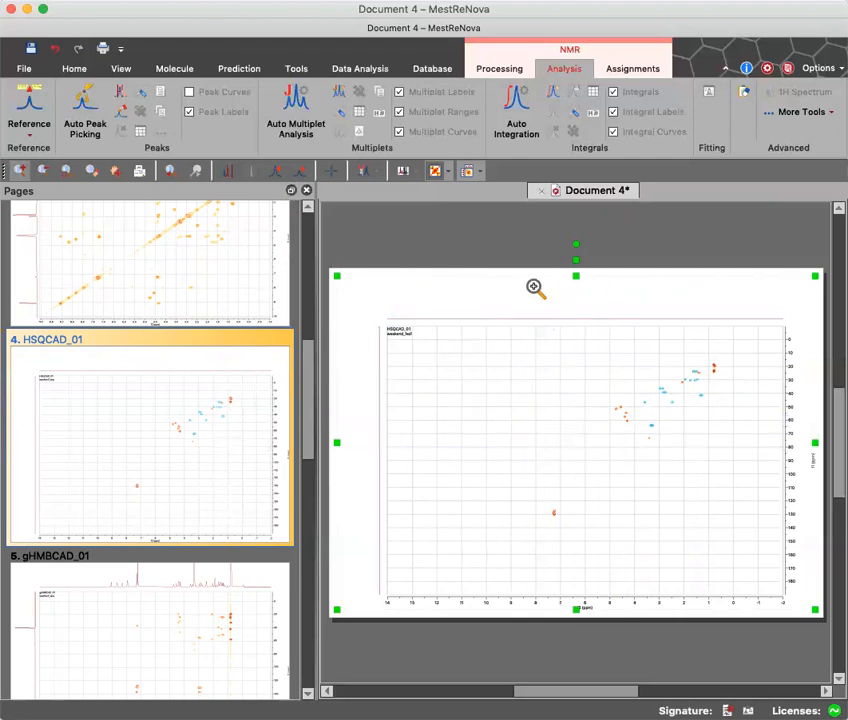
- Set up the HSQCAD_01 traces with the PROTON_01 spectrum as horizontal trace and the CARBON_01 spectrum as vertical trace
{"action": "left_click", "coordinate": [479, 174]}
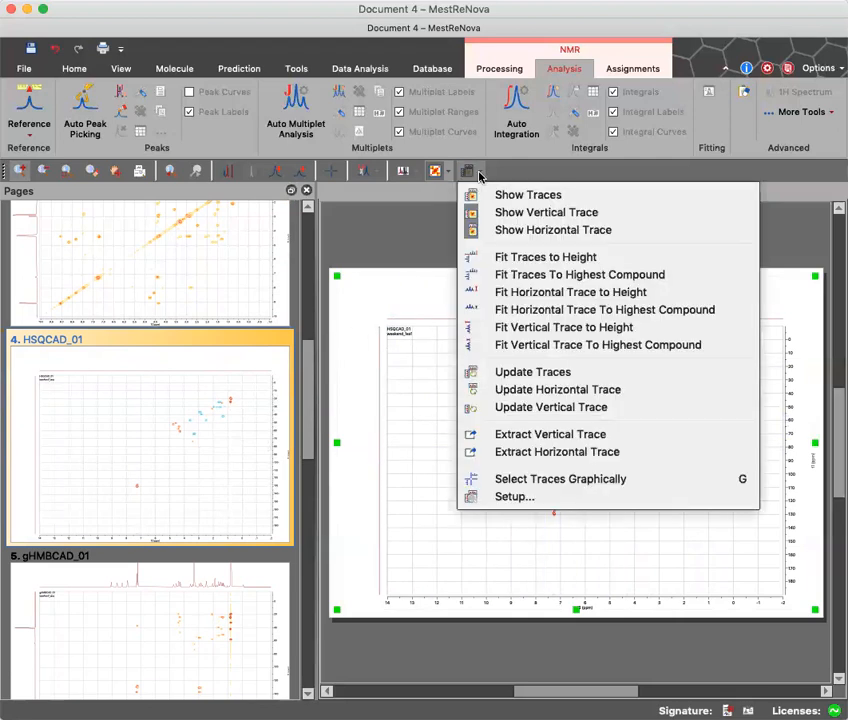
{"action": "left_click", "coordinate": [470, 495]}
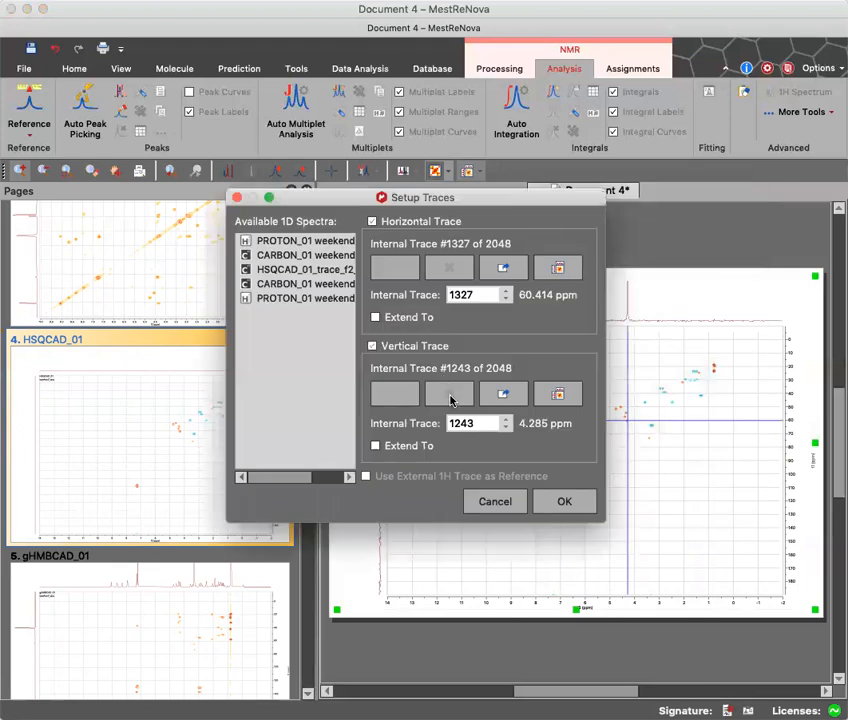
{"action": "left_click_drag", "start_coordinate": [300, 241], "coordinate": [390, 267]}
{"action": "left_click", "coordinate": [306, 256]}
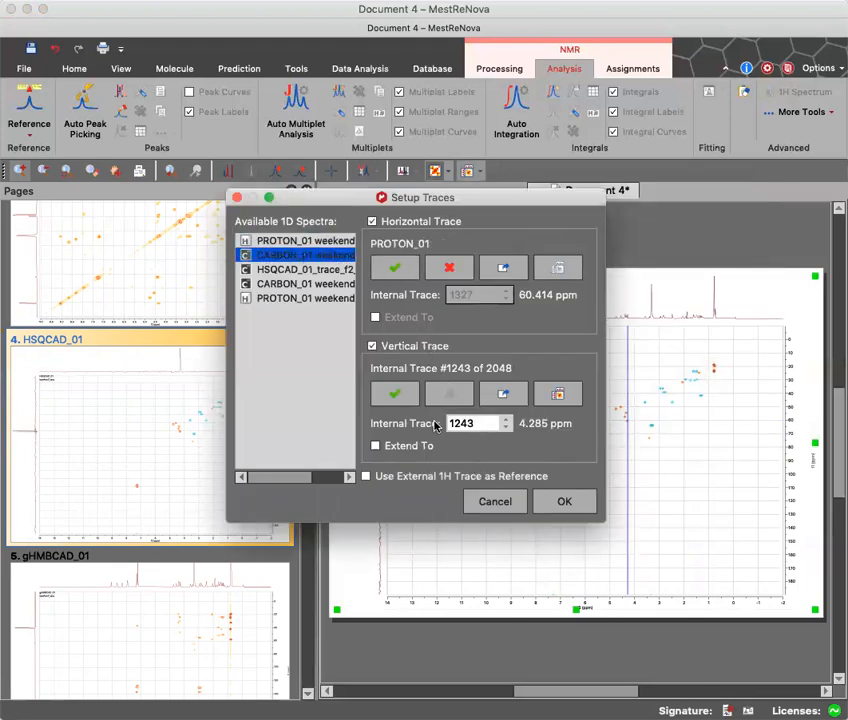
{"action": "left_click", "coordinate": [394, 393]}
{"action": "left_click", "coordinate": [563, 503]}
- Select HSQCAD_01 traces graphically at the cross peaks near 3.6/46 ppm, 4.5/50 ppm and 0.8/23 ppm
{"action": "left_click_drag", "start_coordinate": [604, 447], "coordinate": [727, 354]}
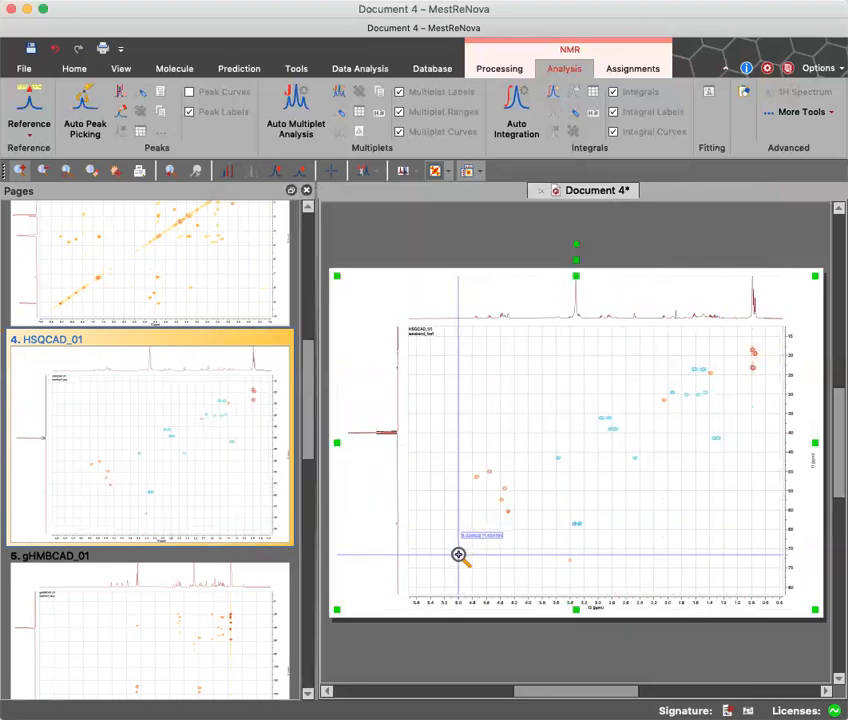
{"action": "left_click_drag", "start_coordinate": [455, 566], "coordinate": [765, 343]}
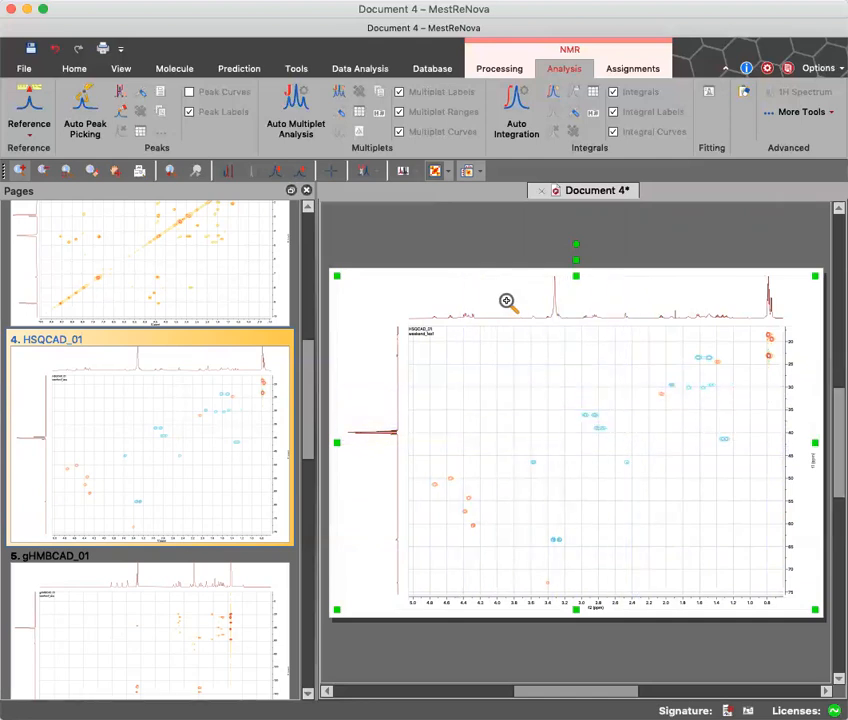
{"action": "left_click", "coordinate": [480, 174]}
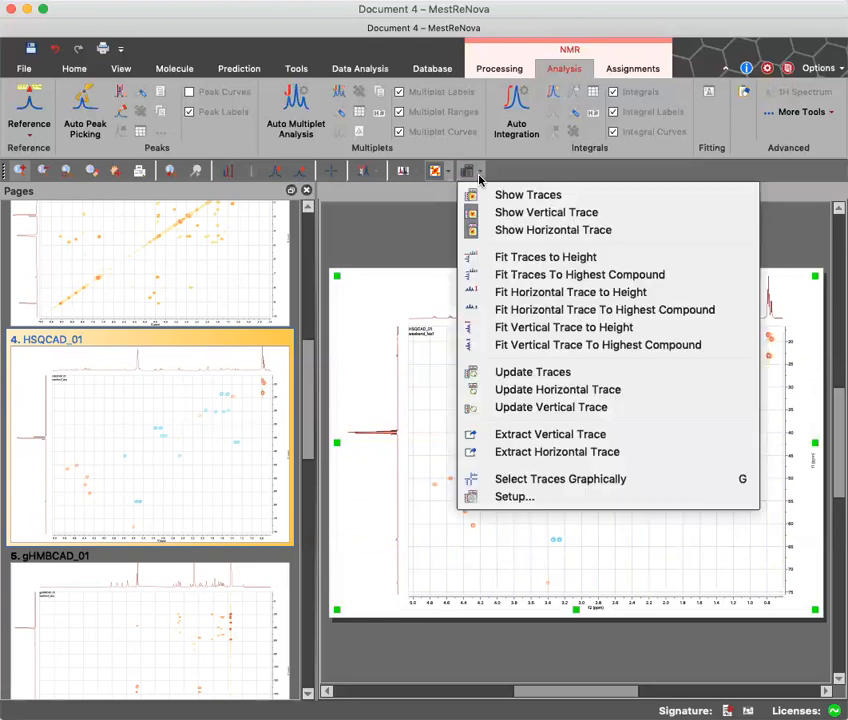
{"action": "left_click", "coordinate": [521, 481]}
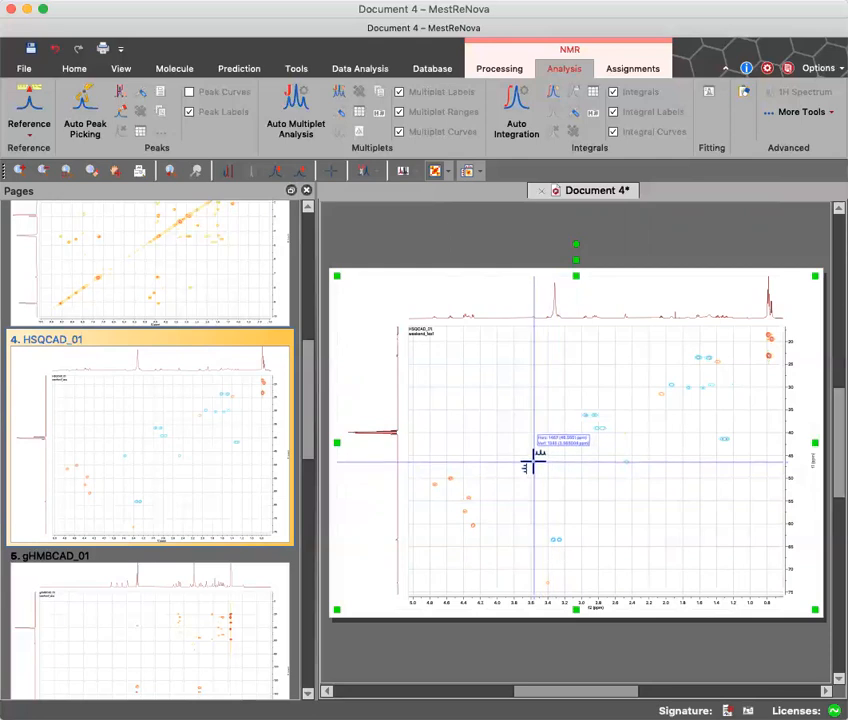
{"action": "left_click", "coordinate": [539, 467]}
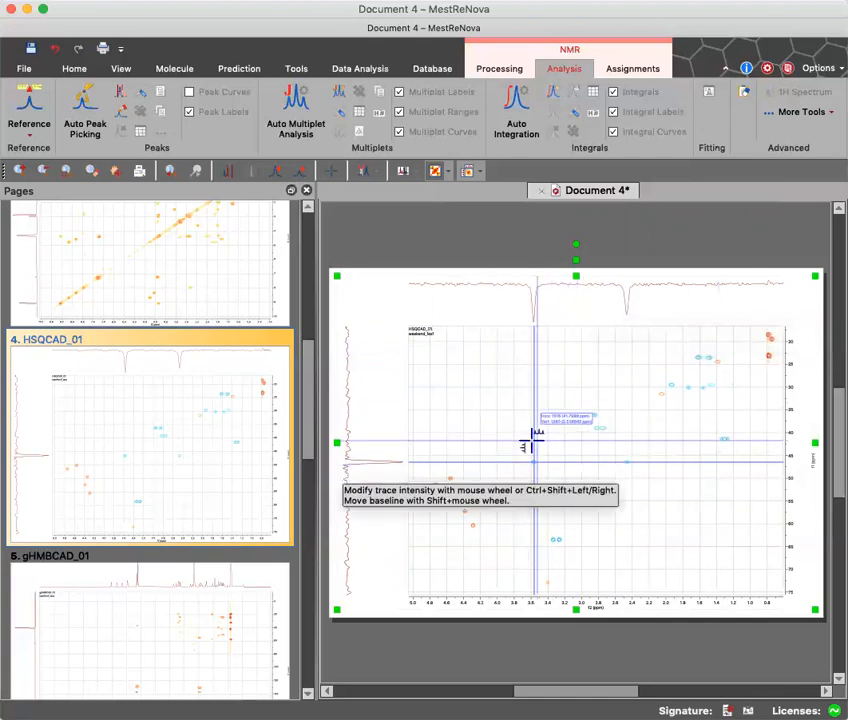
{"action": "left_click", "coordinate": [449, 478]}
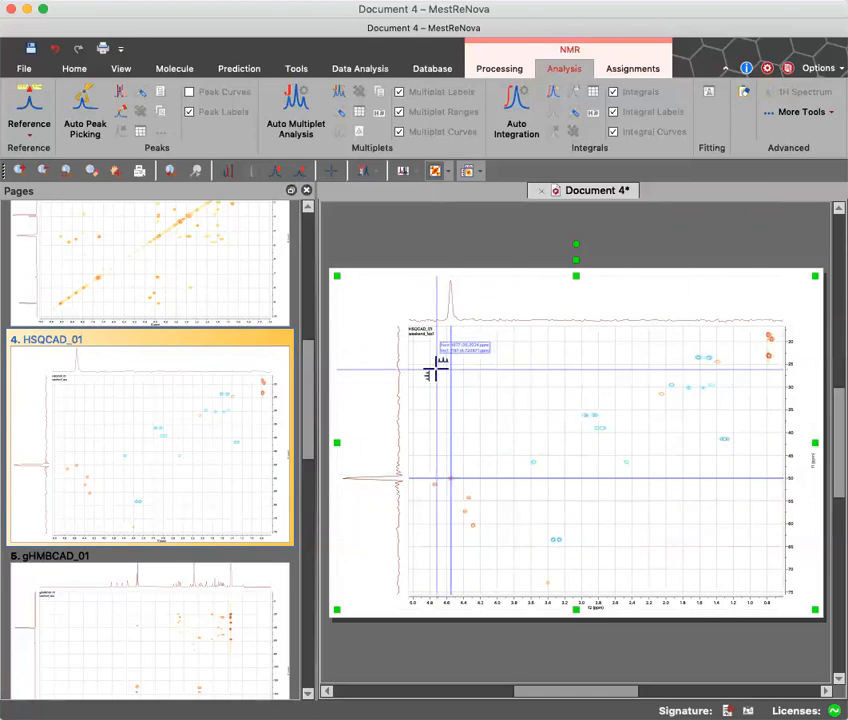
{"action": "left_click", "coordinate": [446, 477]}
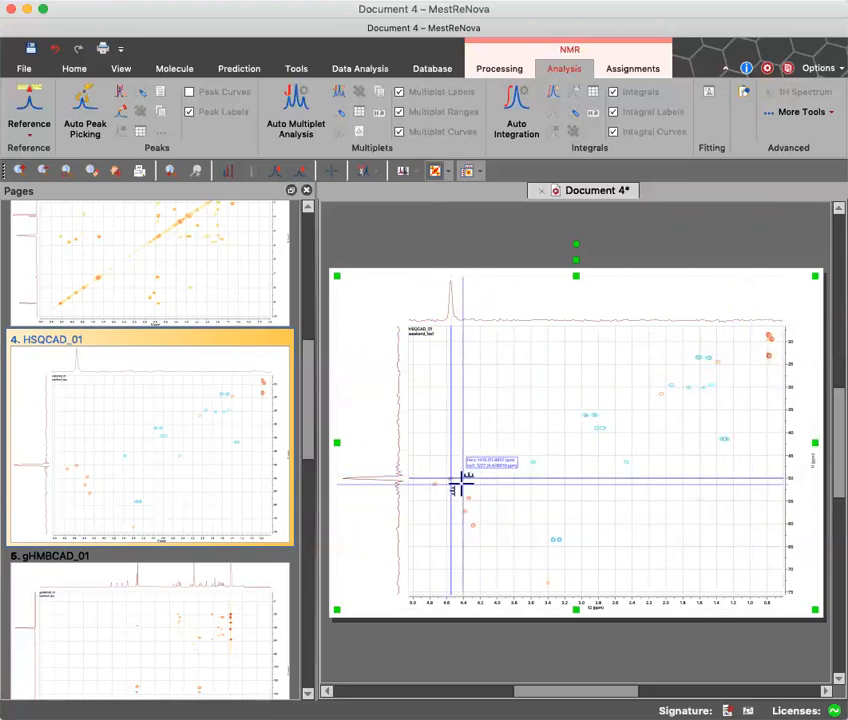
{"action": "left_click", "coordinate": [769, 356]}
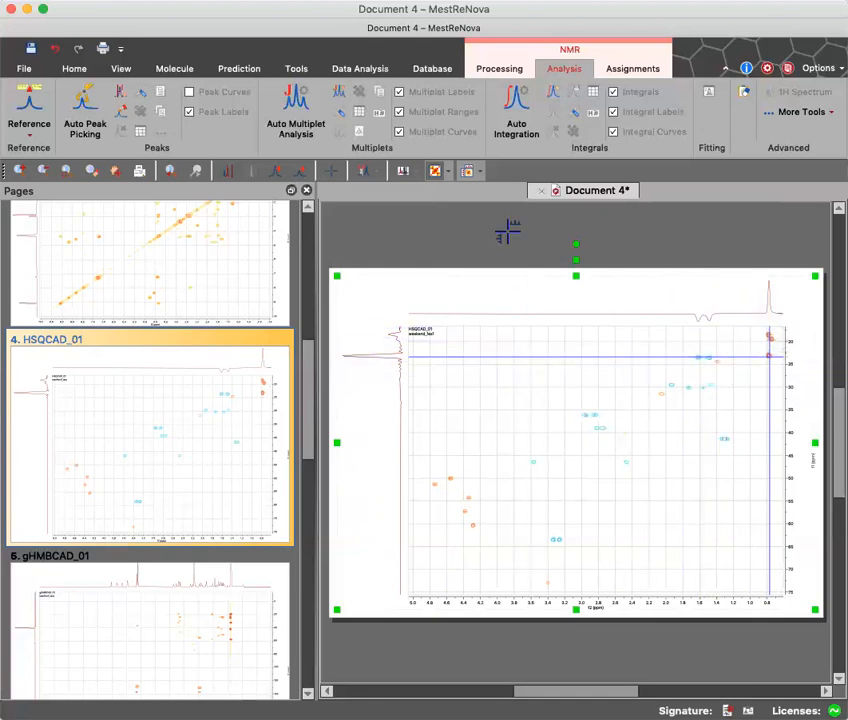
- Replace the HSQCAD_01 internal traces with the PROTON_01 spectrum as horizontal trace and the CARBON_01 spectrum as vertical trace
{"action": "left_click", "coordinate": [479, 175]}
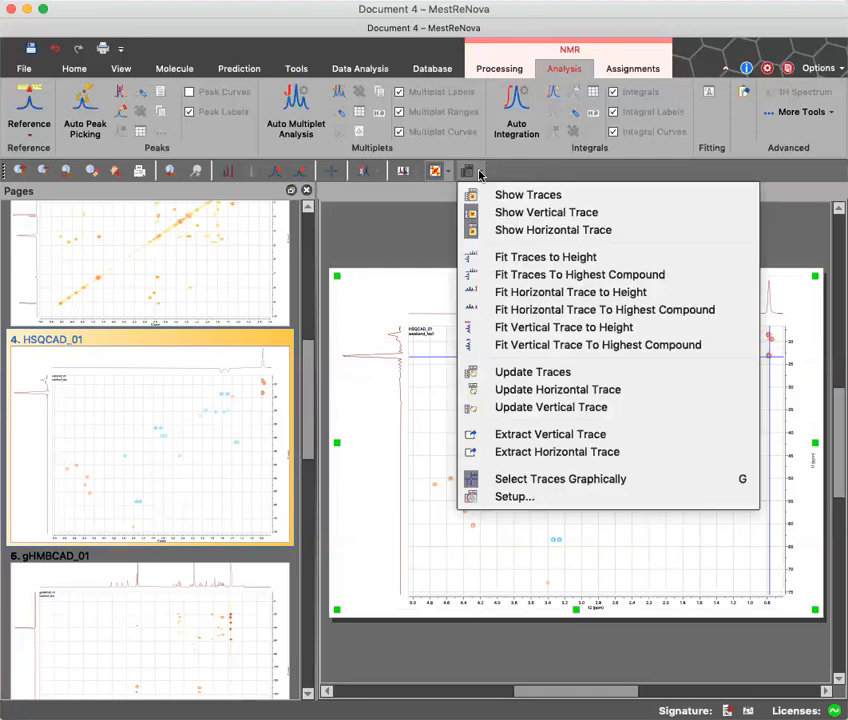
{"action": "left_click", "coordinate": [509, 497]}
{"action": "left_click", "coordinate": [321, 242]}
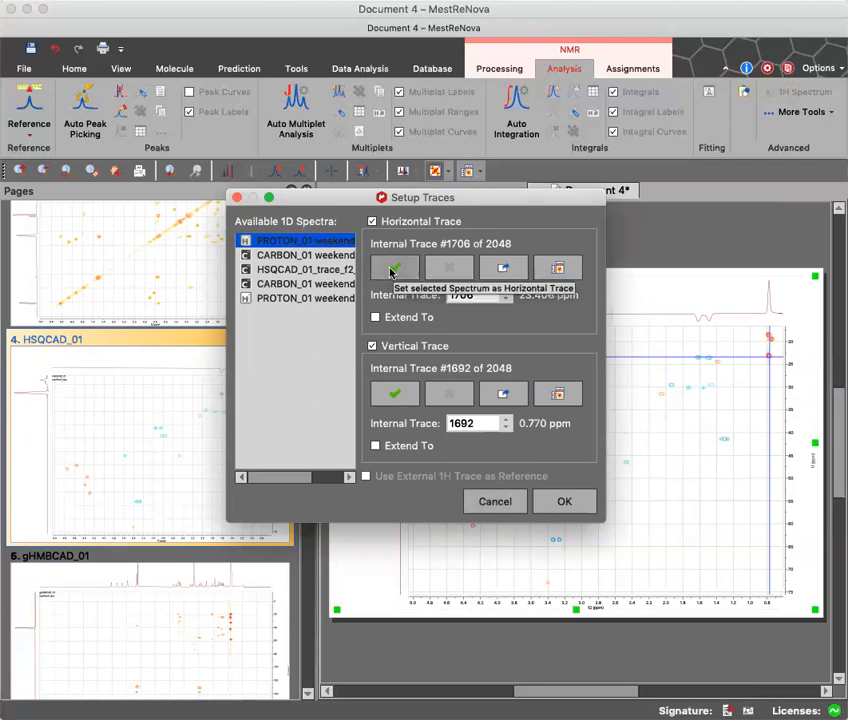
{"action": "left_click", "coordinate": [393, 268]}
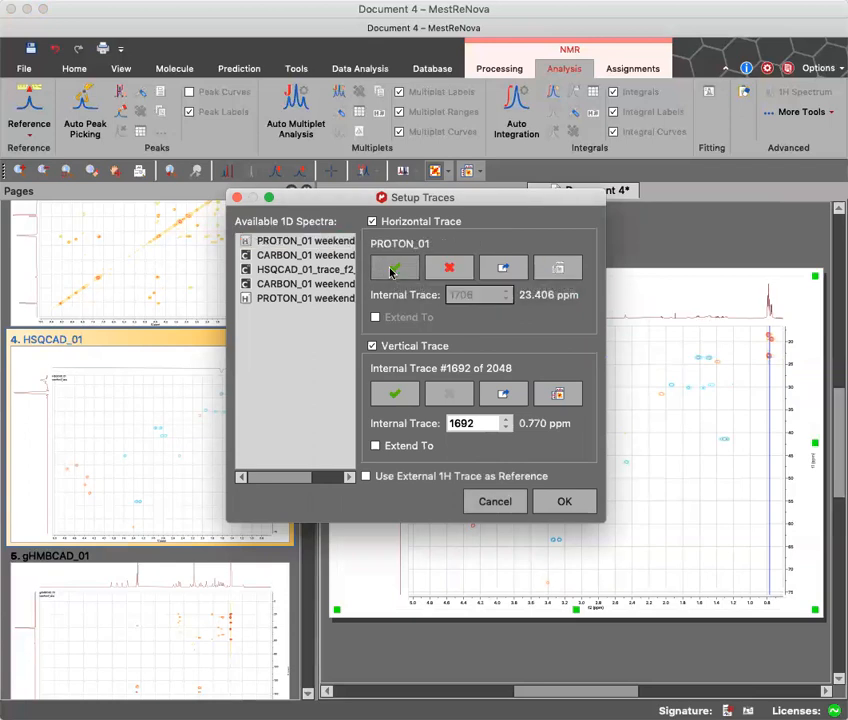
{"action": "left_click", "coordinate": [305, 255]}
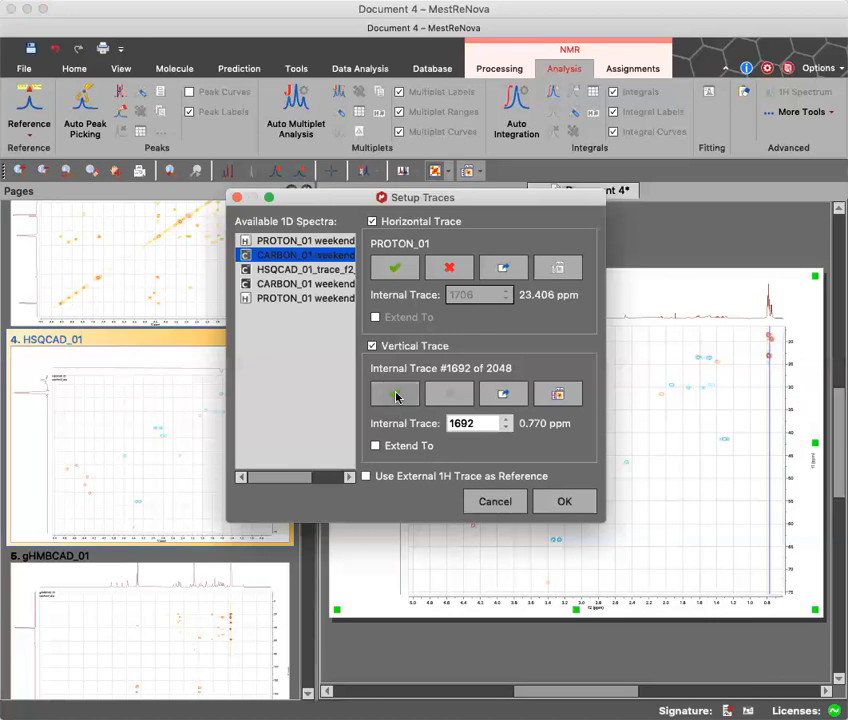
{"action": "left_click", "coordinate": [395, 393]}
{"action": "left_click", "coordinate": [555, 502]}
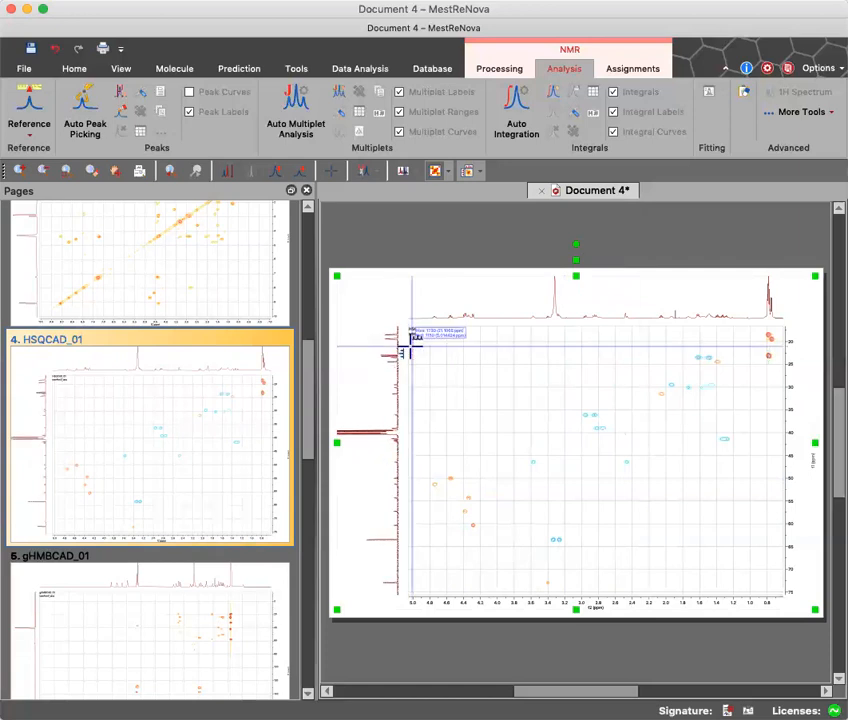
- Display the gCOSY_01 spectrum and set the PROTON_01 spectrum as both its horizontal and vertical trace
{"action": "left_click_drag", "start_coordinate": [310, 364], "coordinate": [308, 284]}
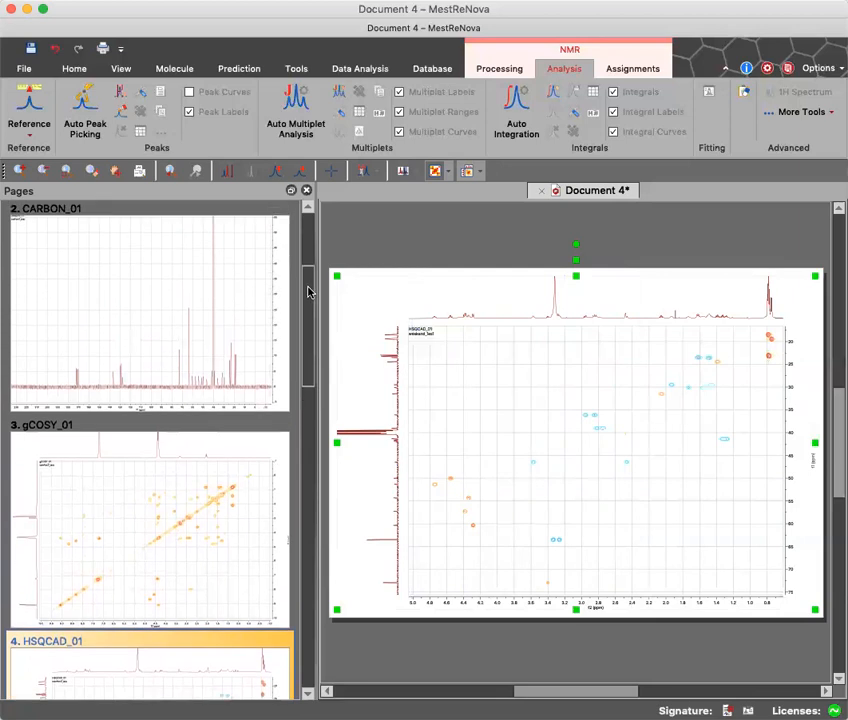
{"action": "left_click", "coordinate": [221, 467]}
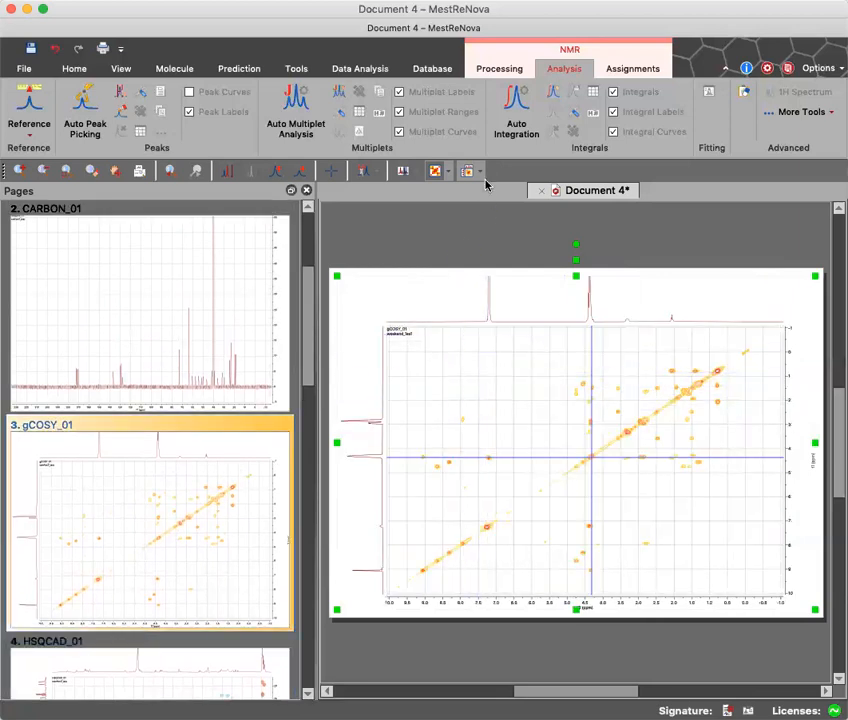
{"action": "left_click", "coordinate": [481, 172]}
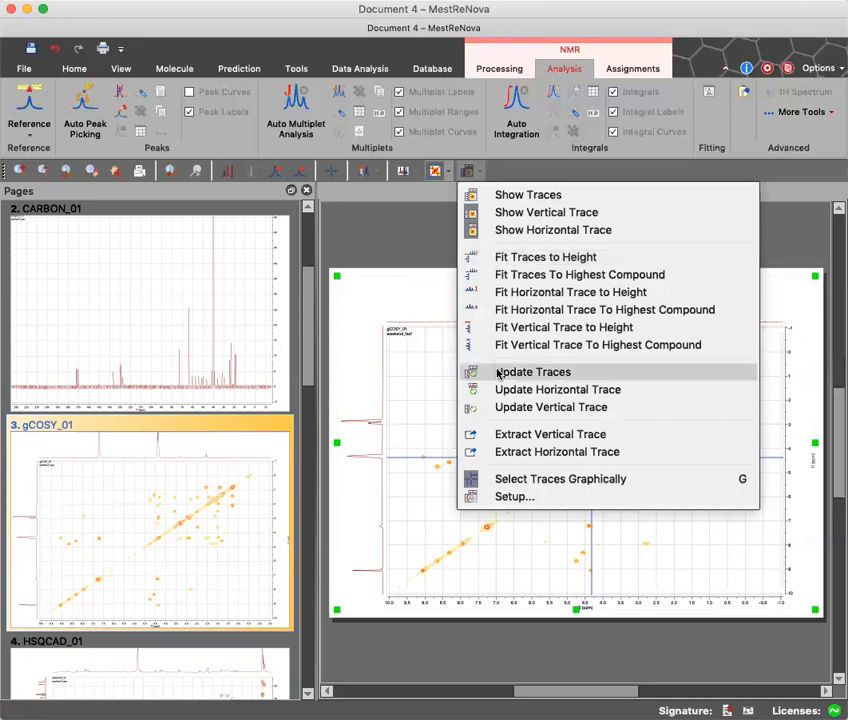
{"action": "left_click", "coordinate": [503, 496]}
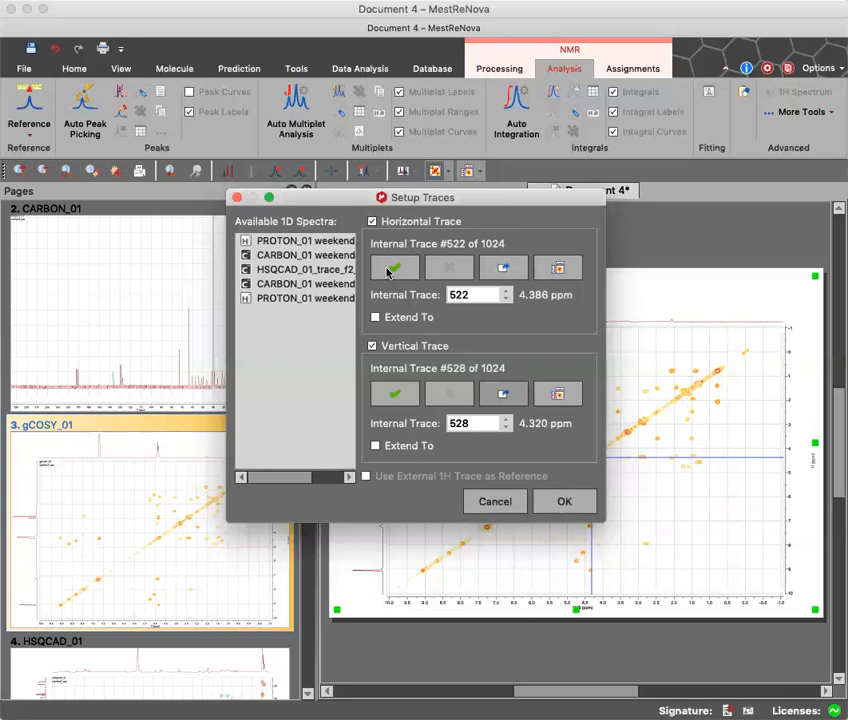
{"action": "left_click", "coordinate": [300, 241]}
{"action": "left_click", "coordinate": [395, 267]}
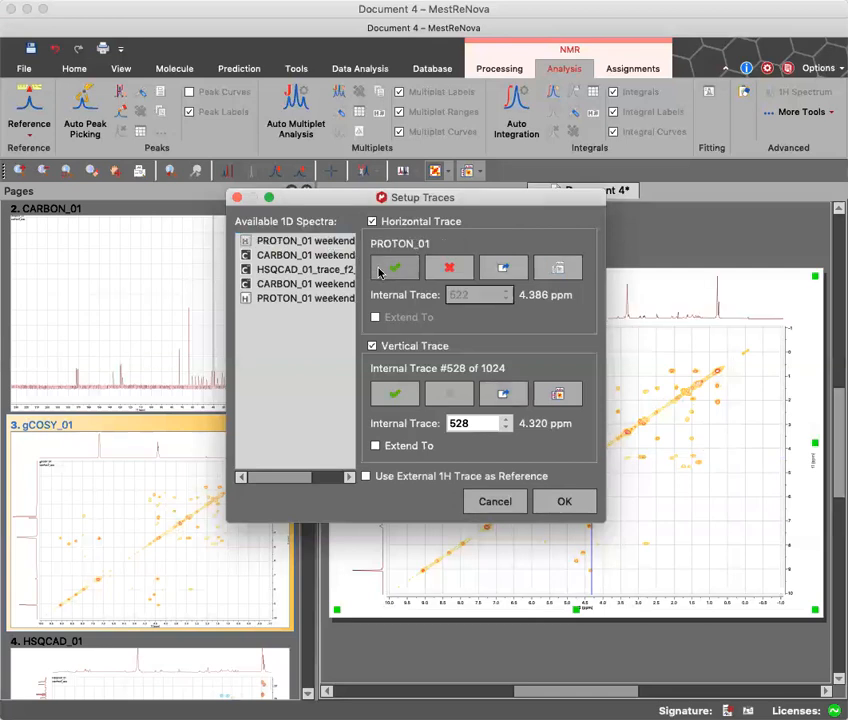
{"action": "left_click", "coordinate": [305, 242]}
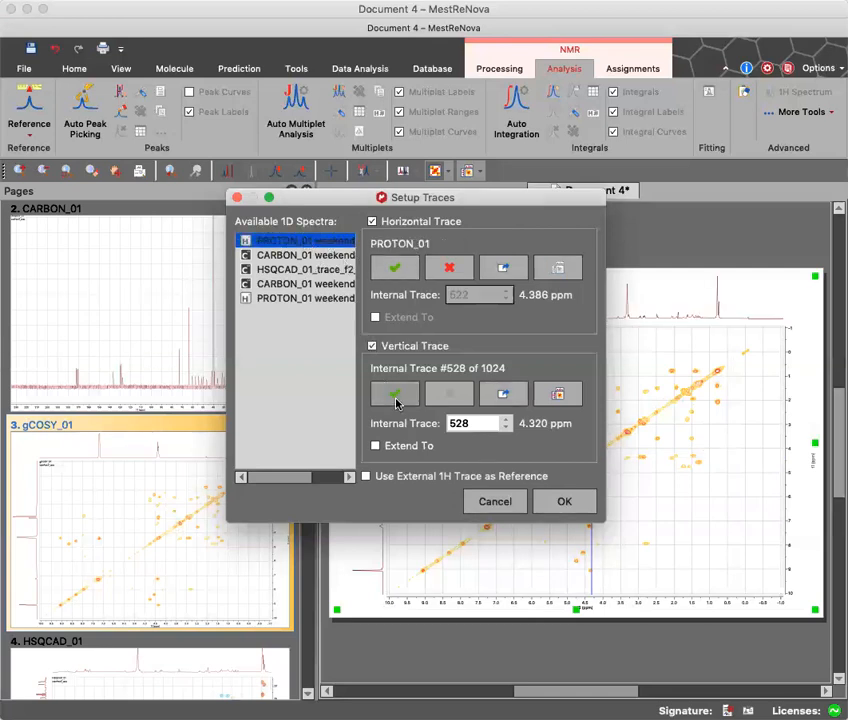
{"action": "left_click", "coordinate": [396, 400]}
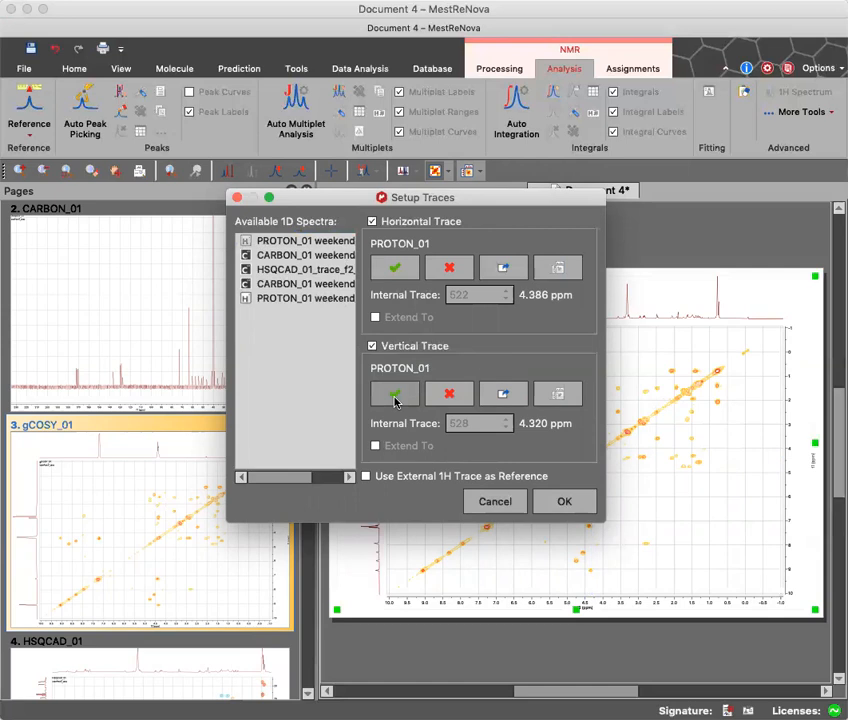
{"action": "left_click", "coordinate": [555, 501]}
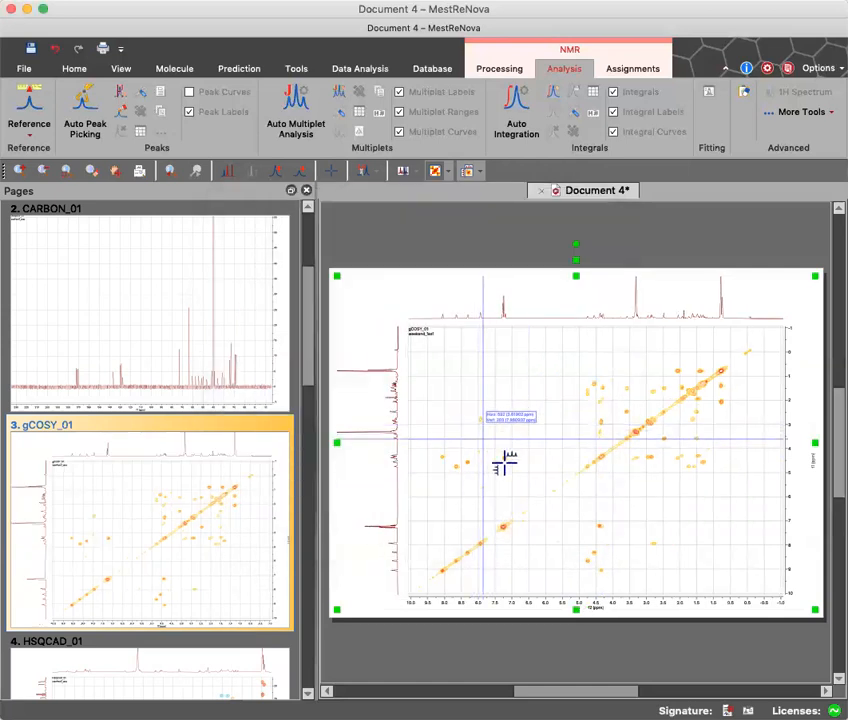
- Switch from trace selection to the zoom tool and reassign the PROTON_01 spectrum to both gCOSY_01 traces
{"action": "left_click_drag", "start_coordinate": [577, 472], "coordinate": [680, 389]}
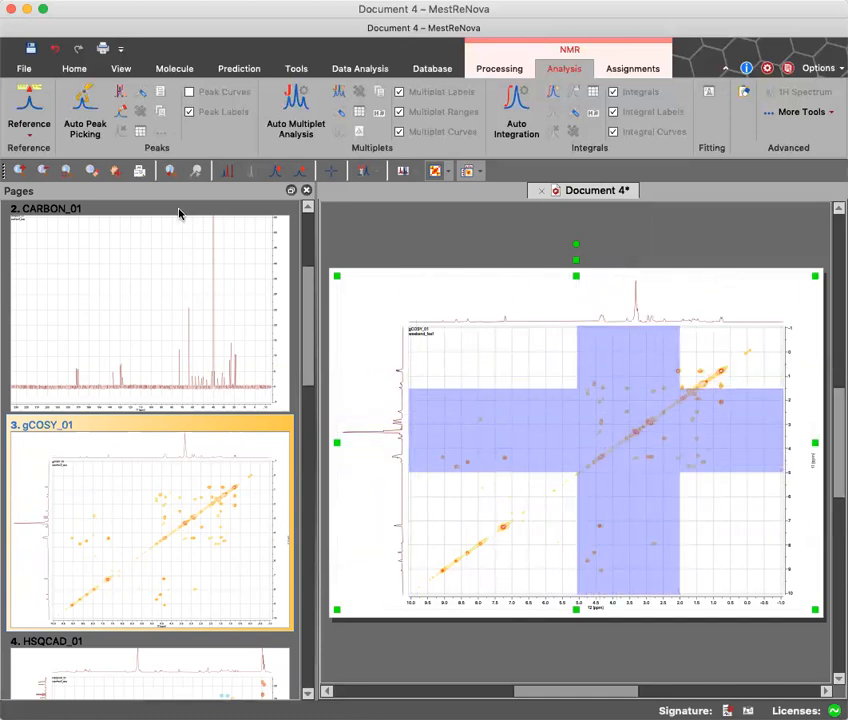
{"action": "left_click", "coordinate": [18, 171]}
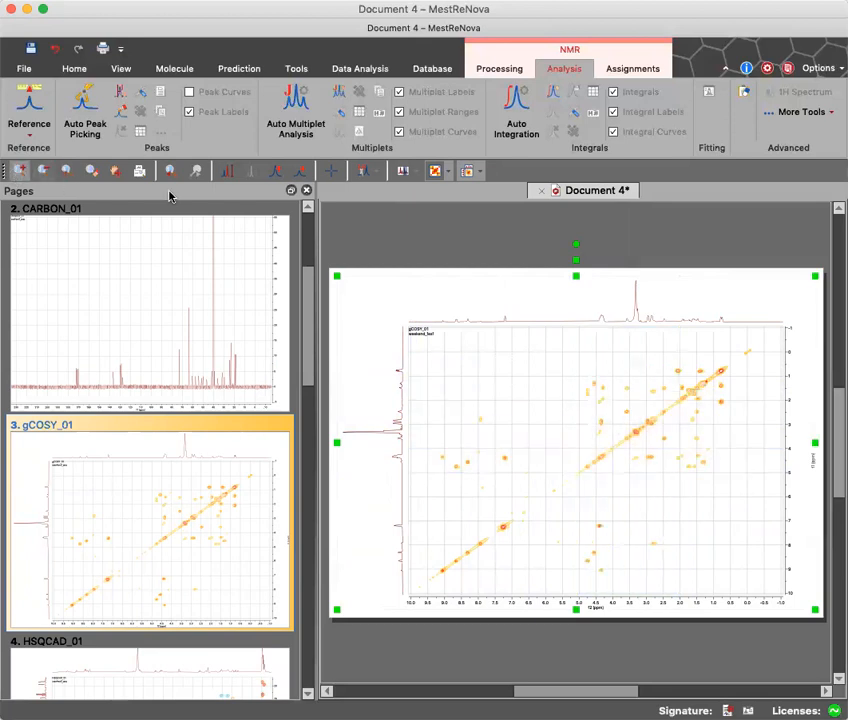
{"action": "left_click", "coordinate": [476, 172]}
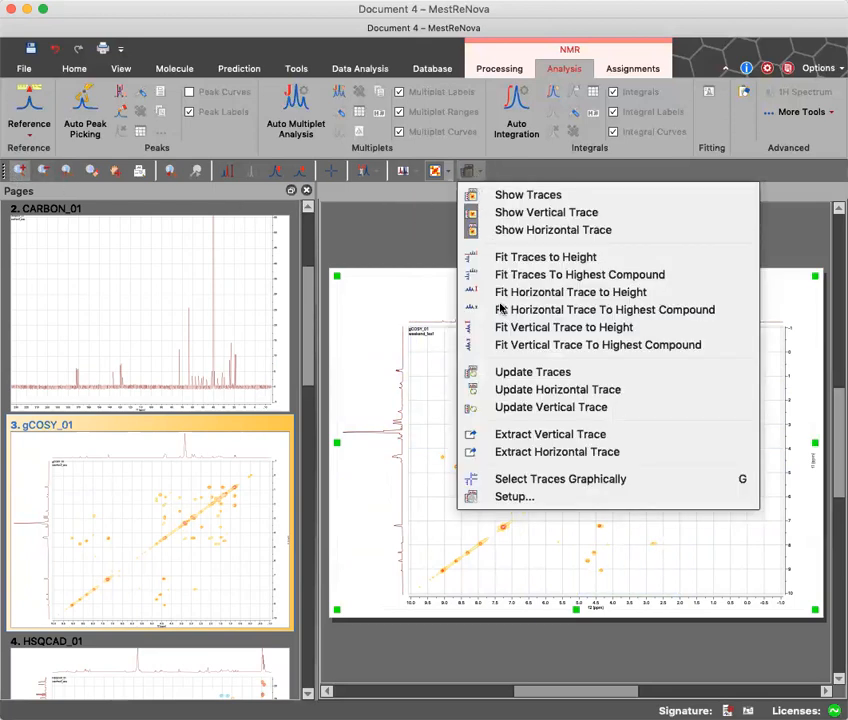
{"action": "left_click", "coordinate": [498, 498]}
{"action": "left_click_drag", "start_coordinate": [327, 240], "coordinate": [410, 285]}
{"action": "left_click_drag", "start_coordinate": [280, 243], "coordinate": [390, 393]}
{"action": "left_click", "coordinate": [543, 504]}
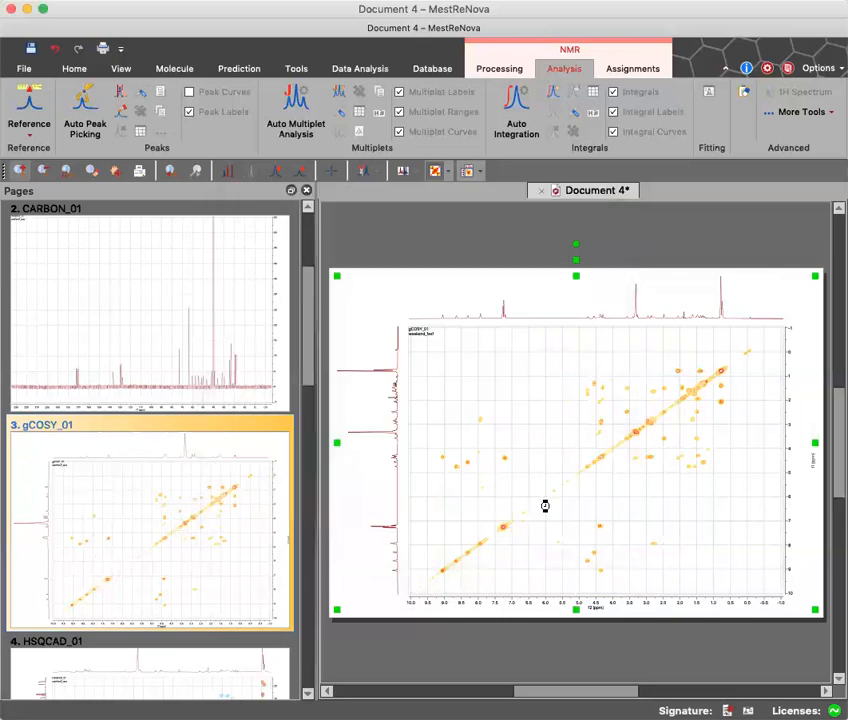
- Zoom gCOSY_01 into the region of about 0.5 to 5 ppm in both dimensions and show it as a stacked plot
{"action": "left_click_drag", "start_coordinate": [564, 475], "coordinate": [728, 362]}
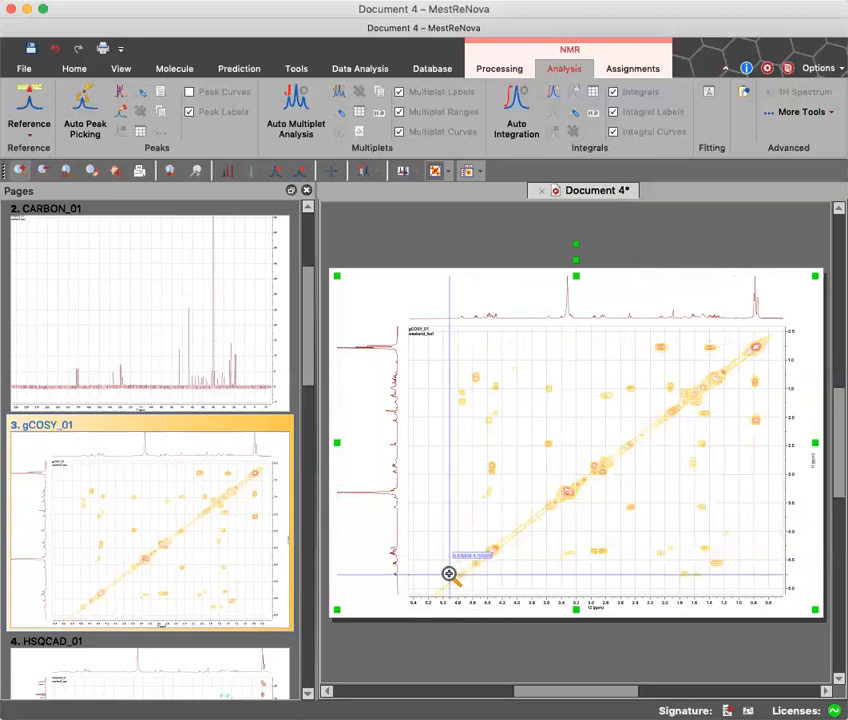
{"action": "left_click_drag", "start_coordinate": [446, 585], "coordinate": [770, 328]}
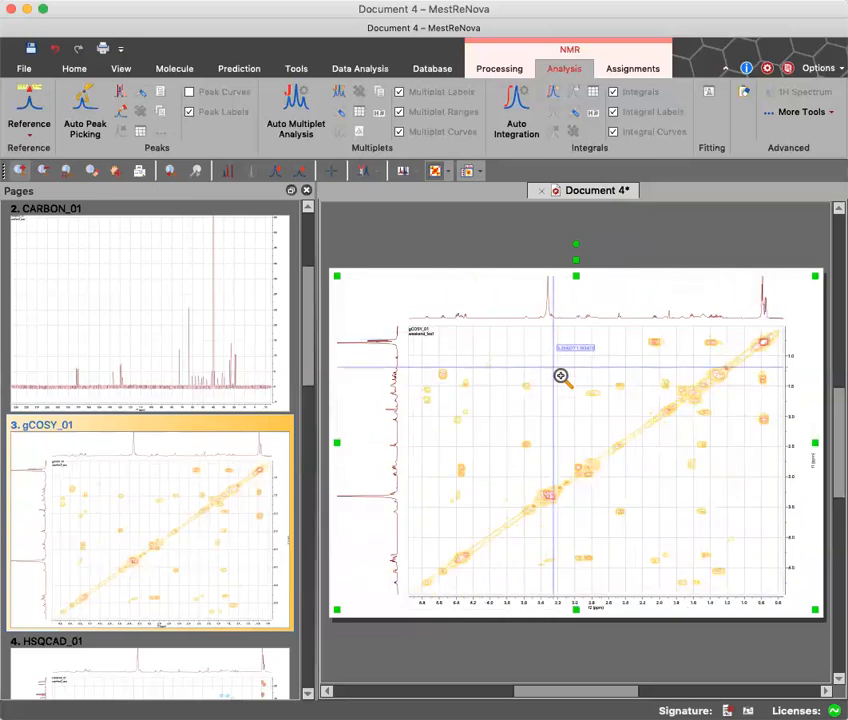
{"action": "left_click", "coordinate": [447, 177]}
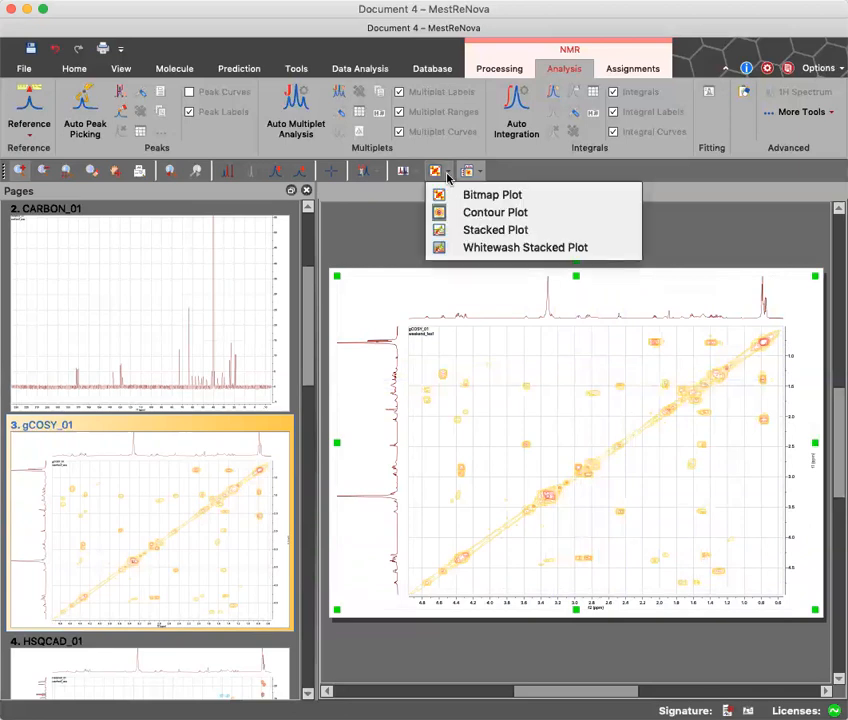
{"action": "left_click", "coordinate": [462, 229]}
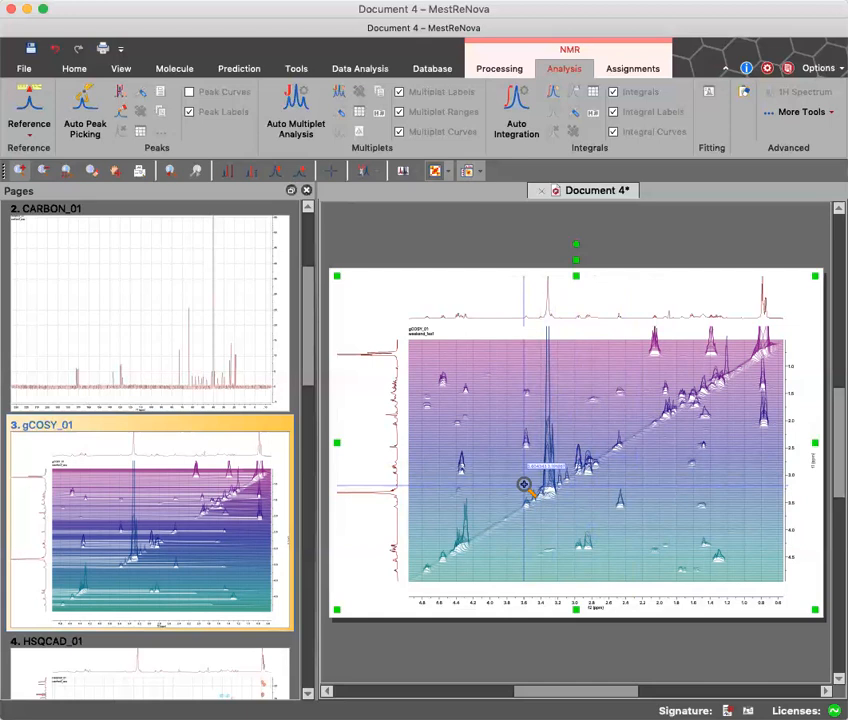
- Display NOESY_01, zoom into the region of about 0.5 to 5 ppm in both dimensions and show it as a stacked plot
{"action": "left_click_drag", "start_coordinate": [312, 371], "coordinate": [300, 545]}
{"action": "left_click", "coordinate": [208, 478]}
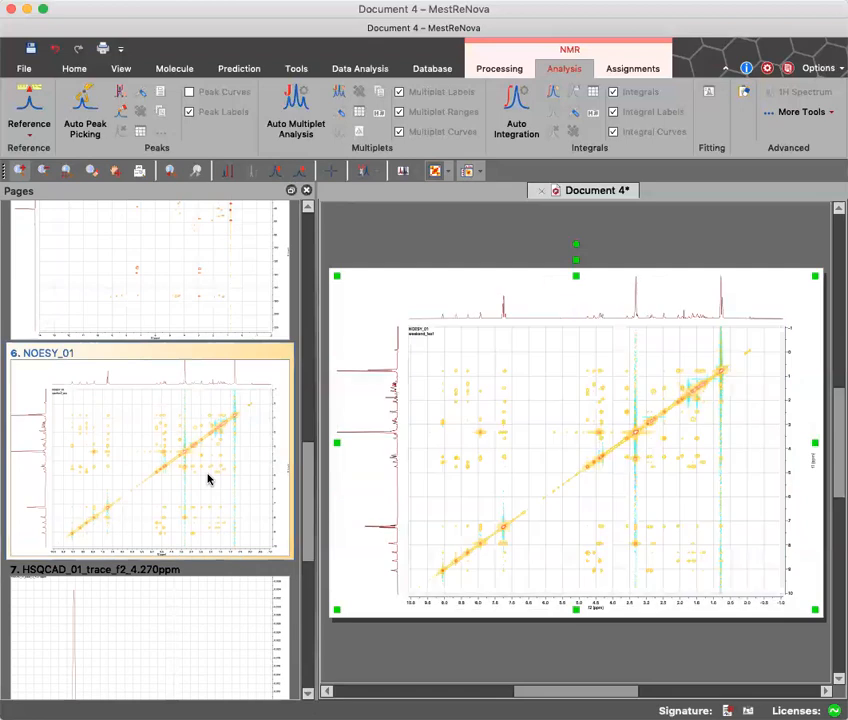
{"action": "left_click_drag", "start_coordinate": [568, 474], "coordinate": [729, 346]}
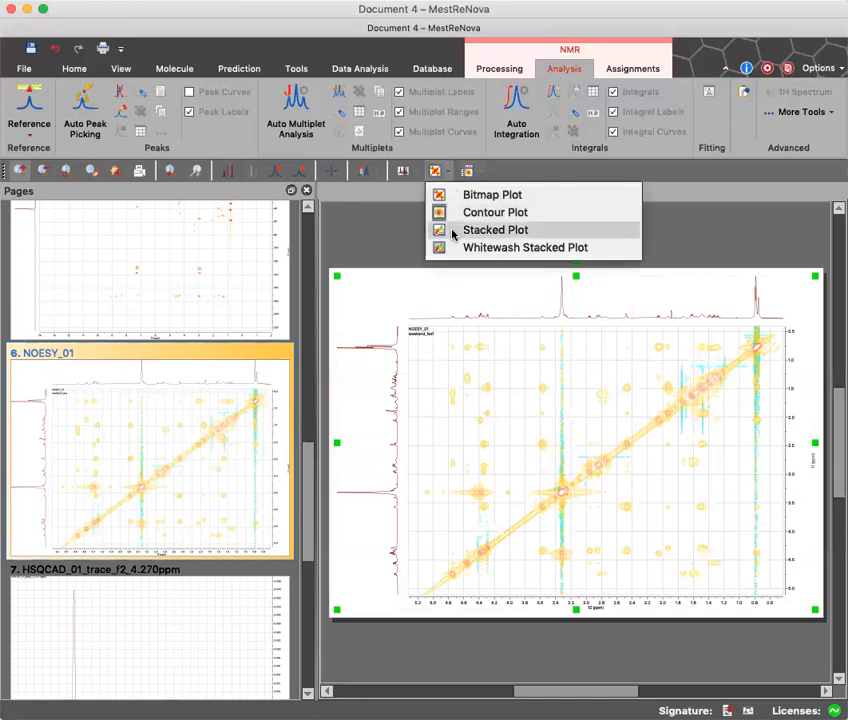
{"action": "left_click", "coordinate": [454, 231]}
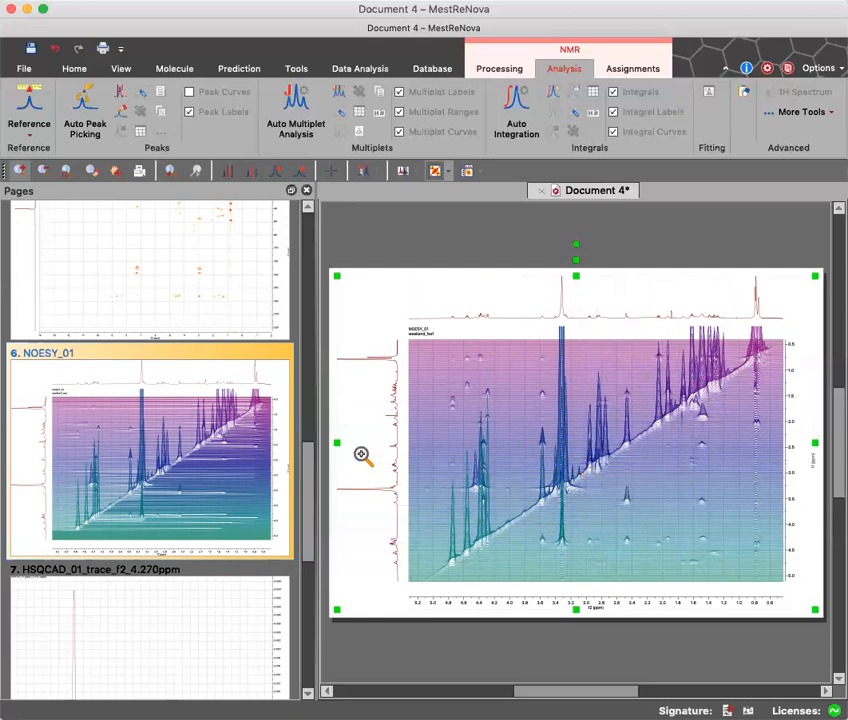
- Change the NOESY_01 display back to a contour plot
{"action": "left_click_drag", "start_coordinate": [310, 472], "coordinate": [325, 340]}
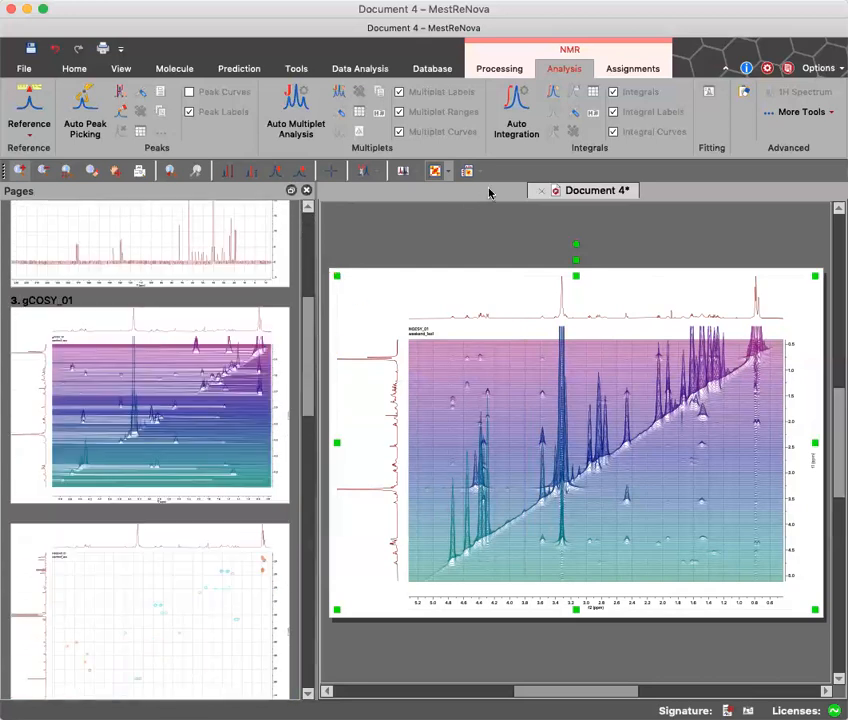
{"action": "left_click", "coordinate": [448, 176]}
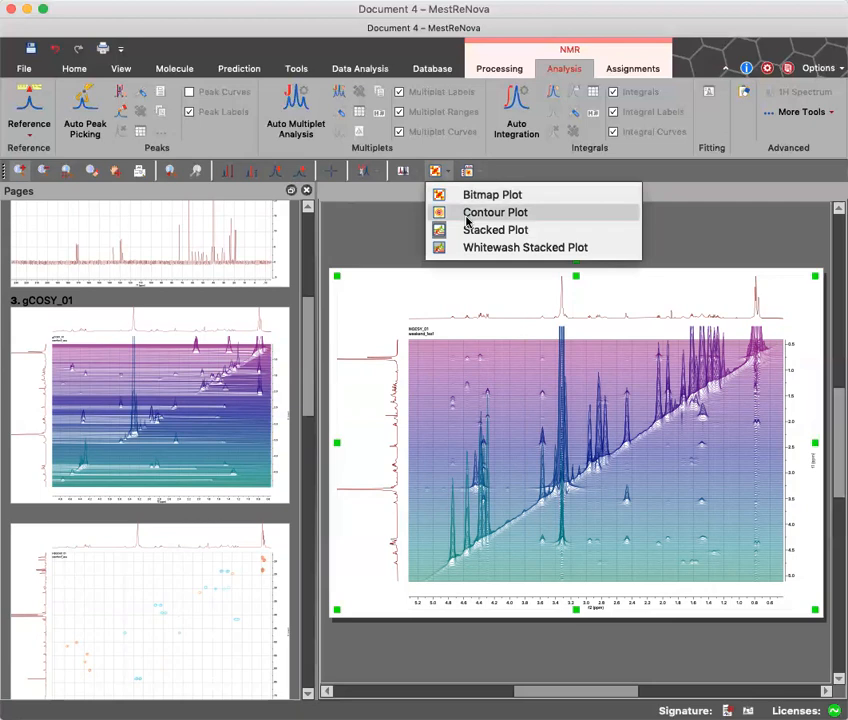
{"action": "left_click", "coordinate": [466, 213]}
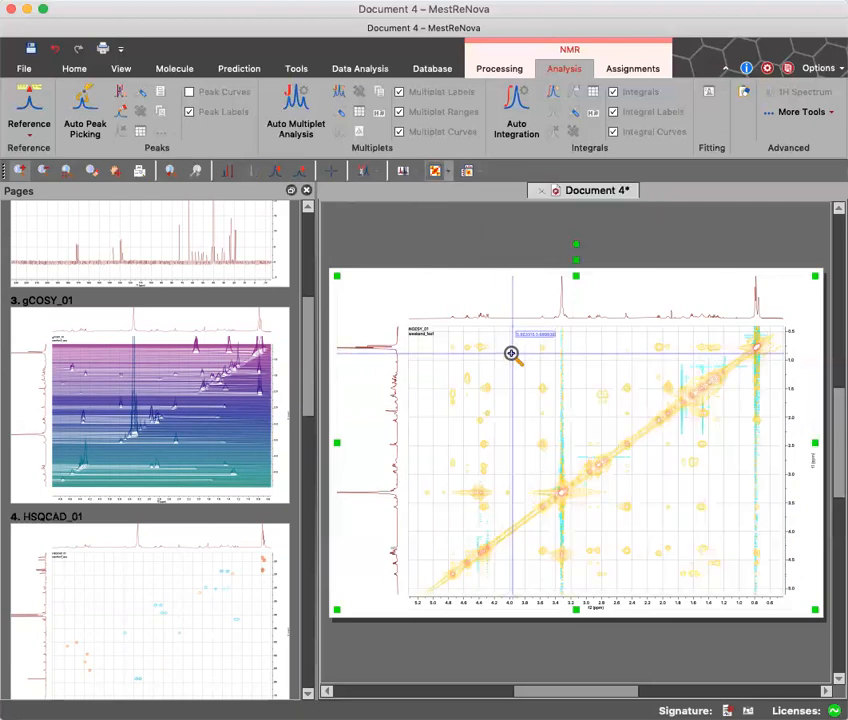
{"action": "left_click_drag", "start_coordinate": [314, 380], "coordinate": [307, 505]}
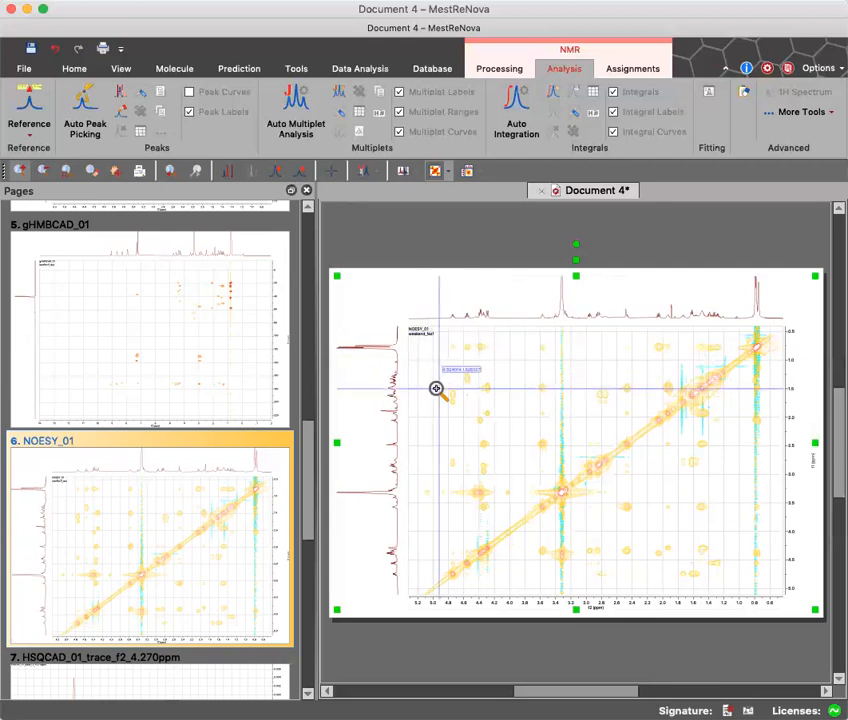
- Examine the NOESY_01 cross peaks at about 3.8–5.4 ppm horizontally and 6.6–9.6 ppm vertically, and restore the full spectrum
{"action": "left_click", "coordinate": [68, 174]}
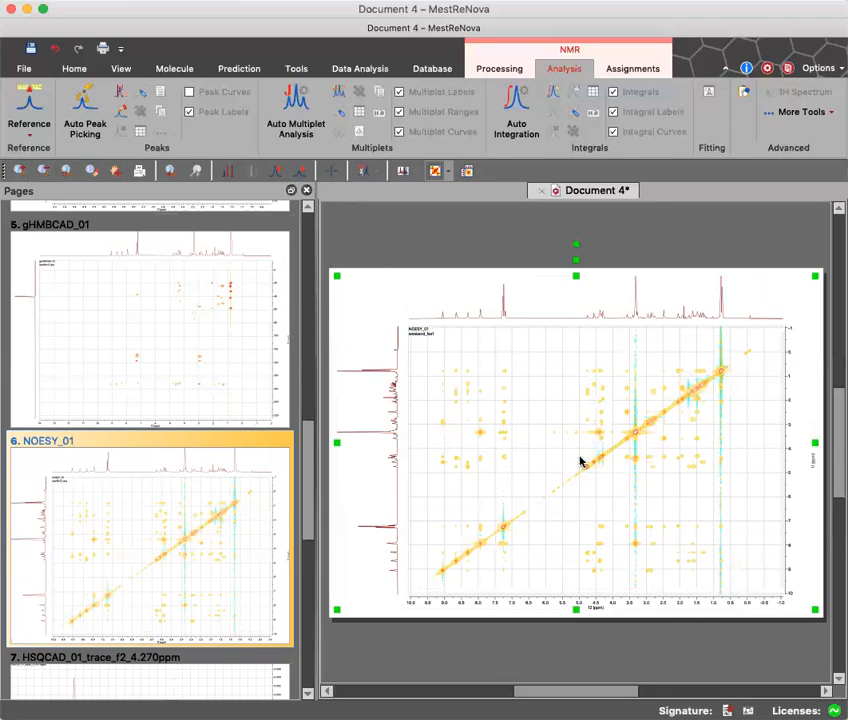
{"action": "left_click", "coordinate": [22, 174]}
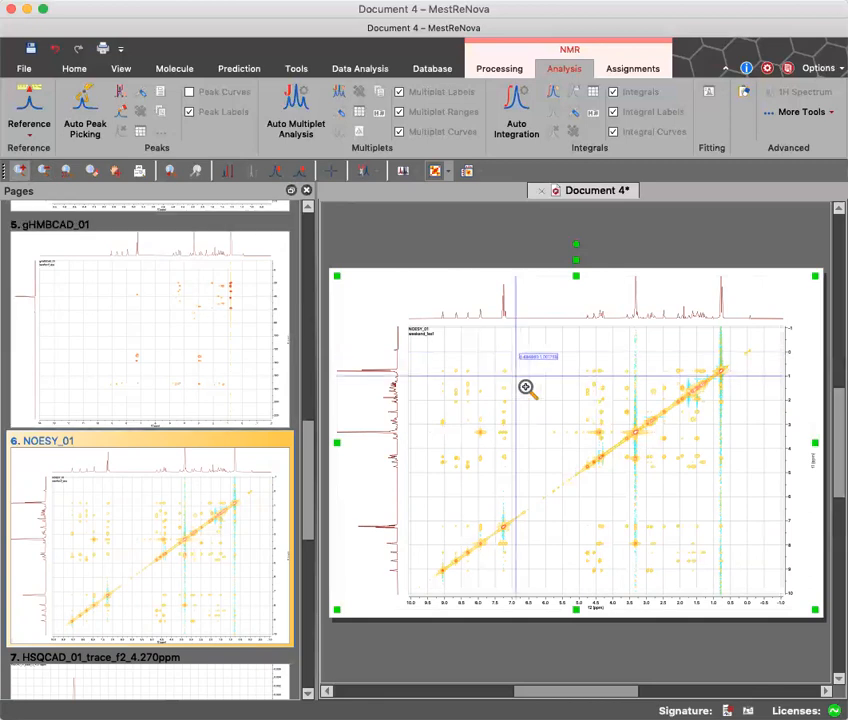
{"action": "left_click_drag", "start_coordinate": [567, 584], "coordinate": [621, 510]}
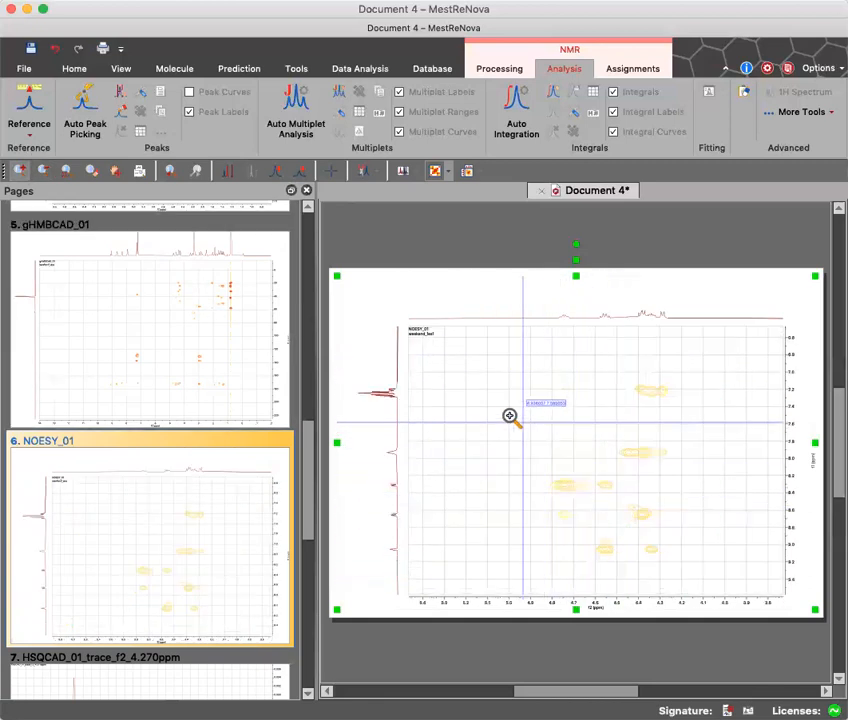
{"action": "scroll", "coordinate": [180, 240], "scroll_direction": "down", "scroll_amount": 1}
{"action": "left_click", "coordinate": [68, 171]}
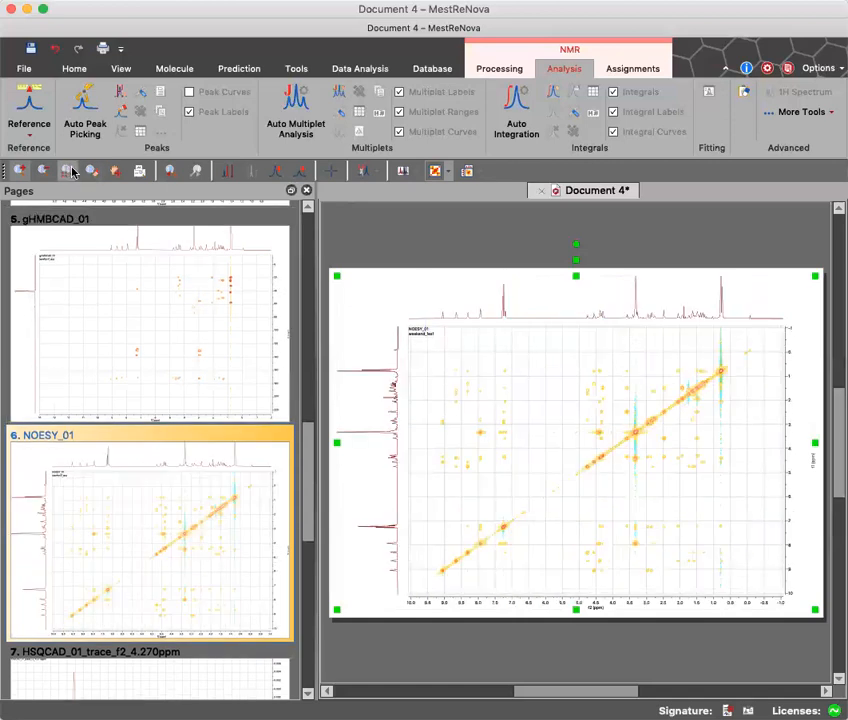
{"action": "left_click", "coordinate": [448, 176]}
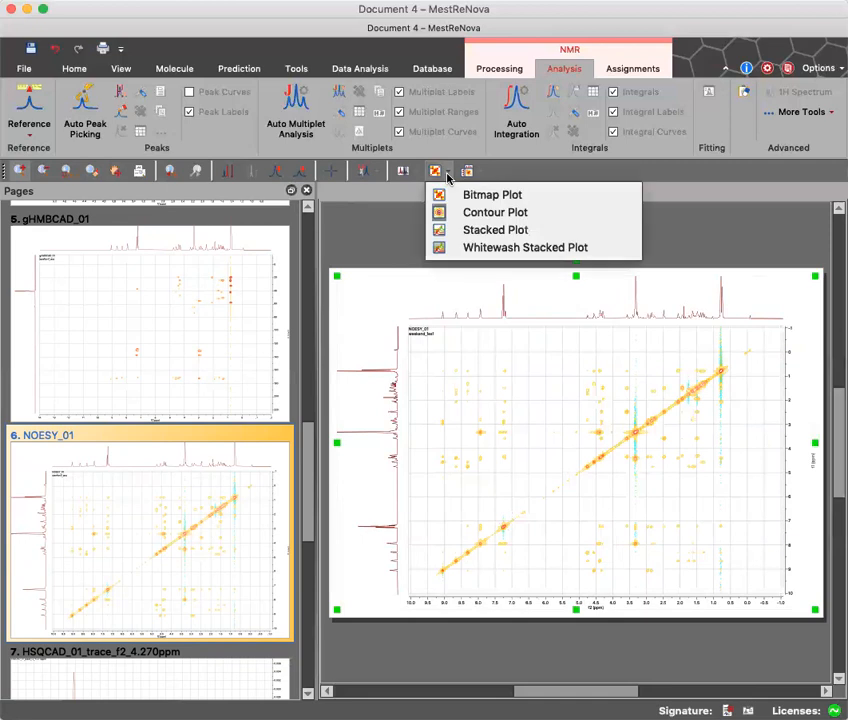
{"action": "left_click", "coordinate": [448, 176]}
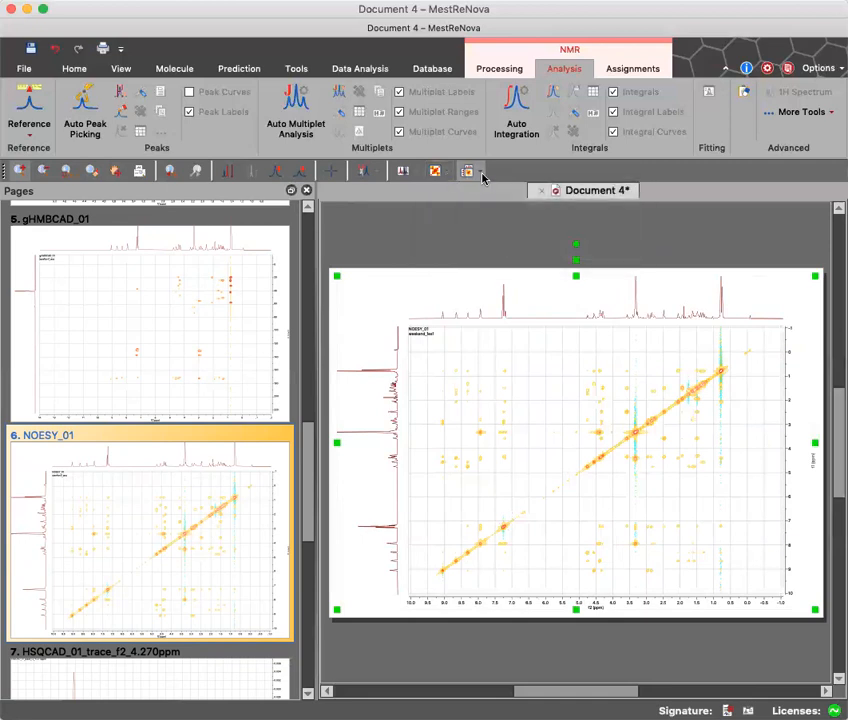
{"action": "left_click", "coordinate": [481, 175]}
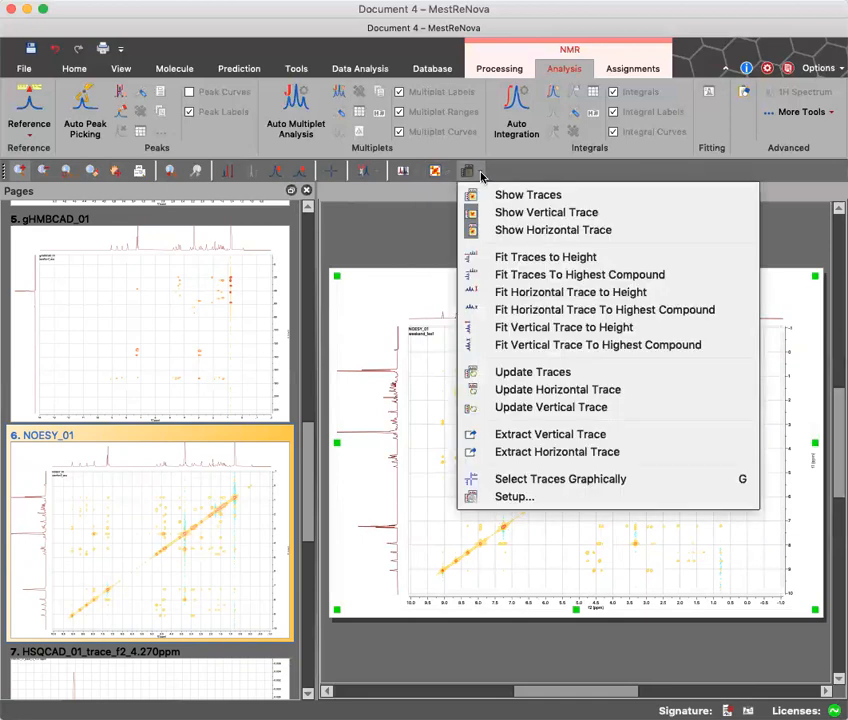
{"action": "left_click", "coordinate": [481, 176]}
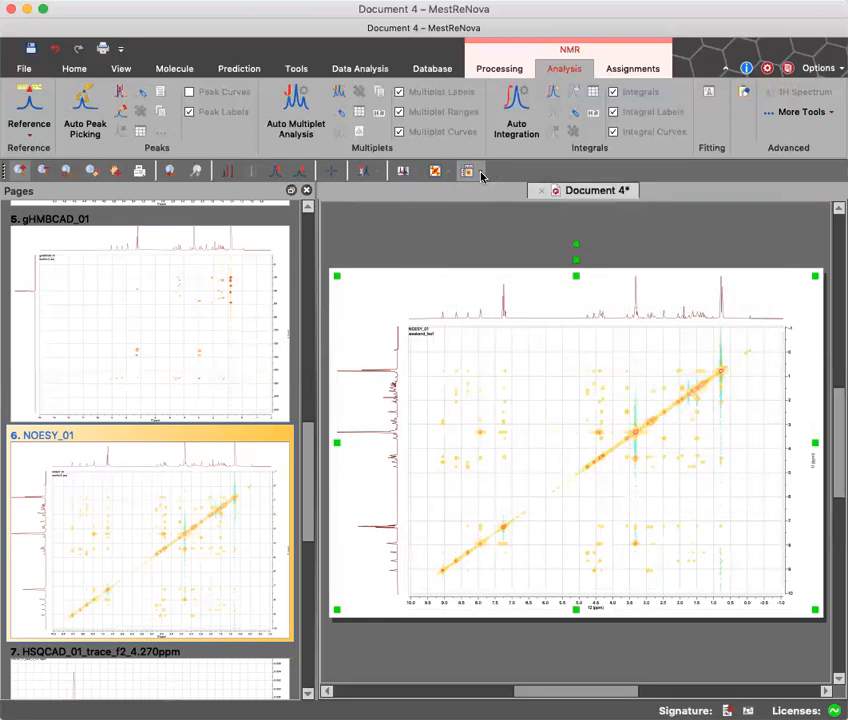